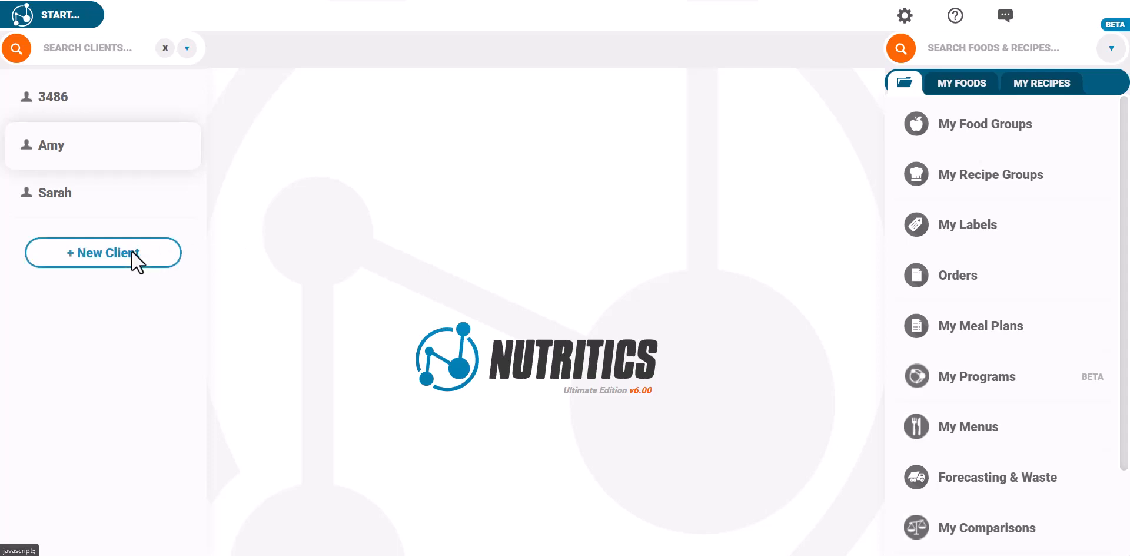
Create a new blank client profile and dismiss the creation options.
click(131, 252)
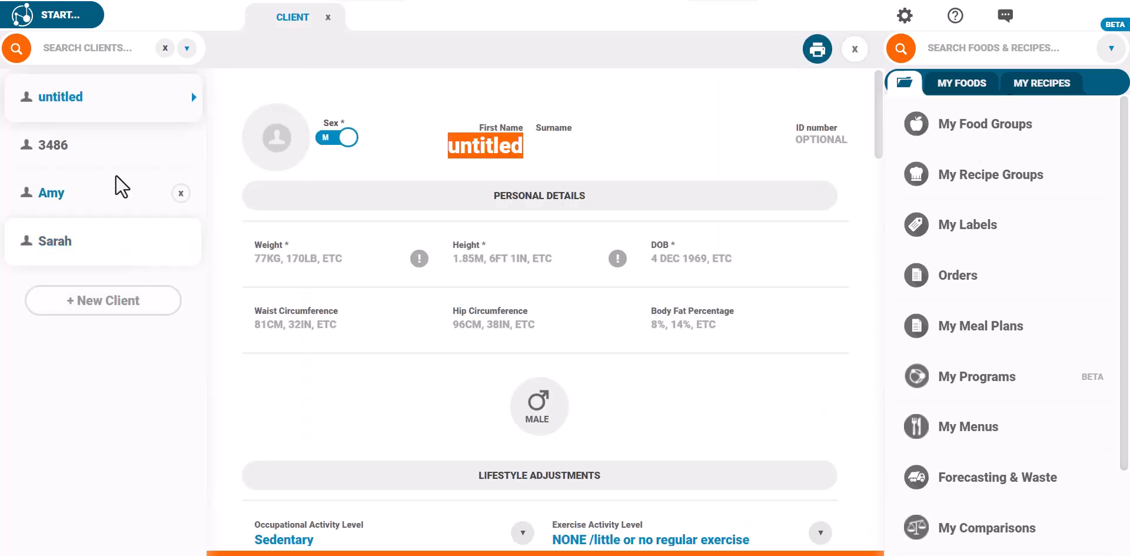
click(56, 16)
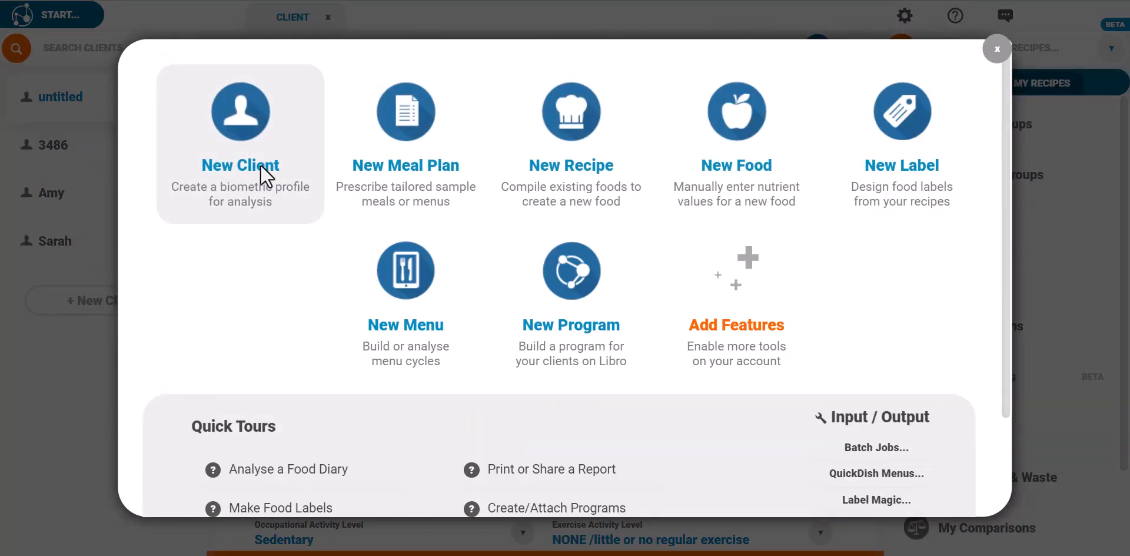
click(998, 48)
Replace the 'untitled' placeholder with the client's first name and surname.
click(487, 154)
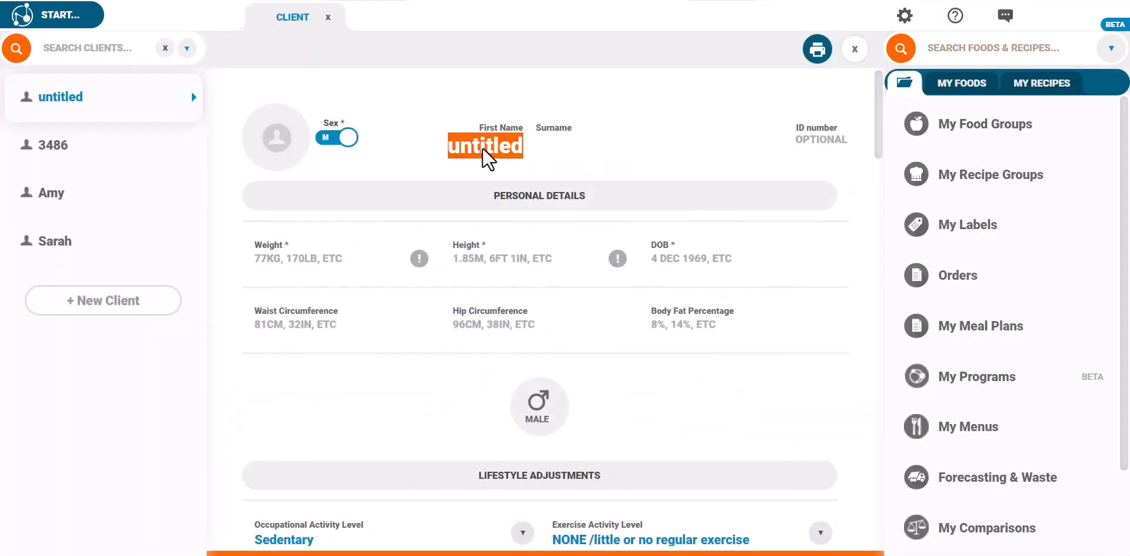
key(Tab)
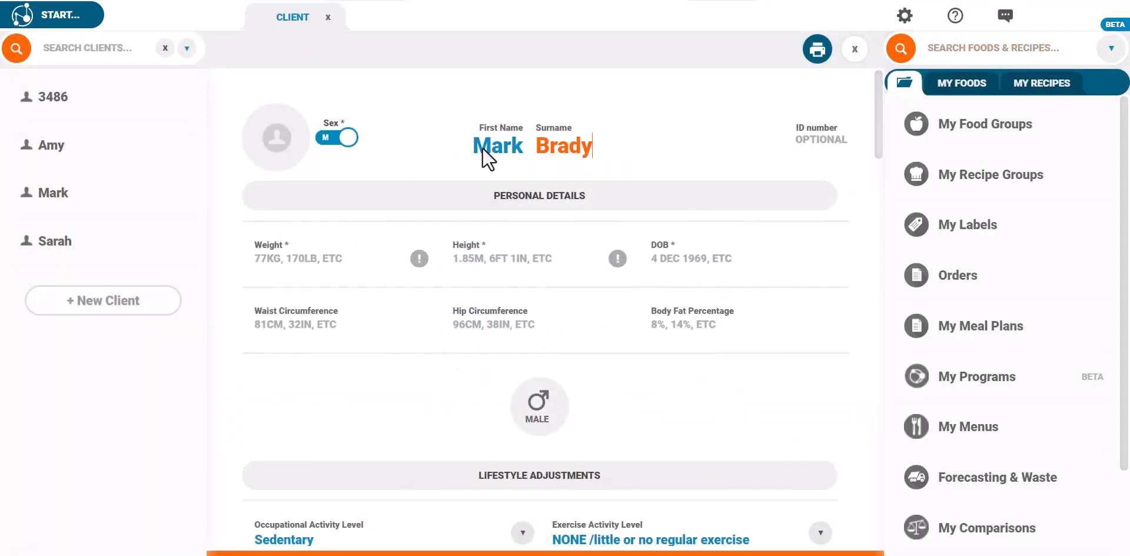
click(427, 153)
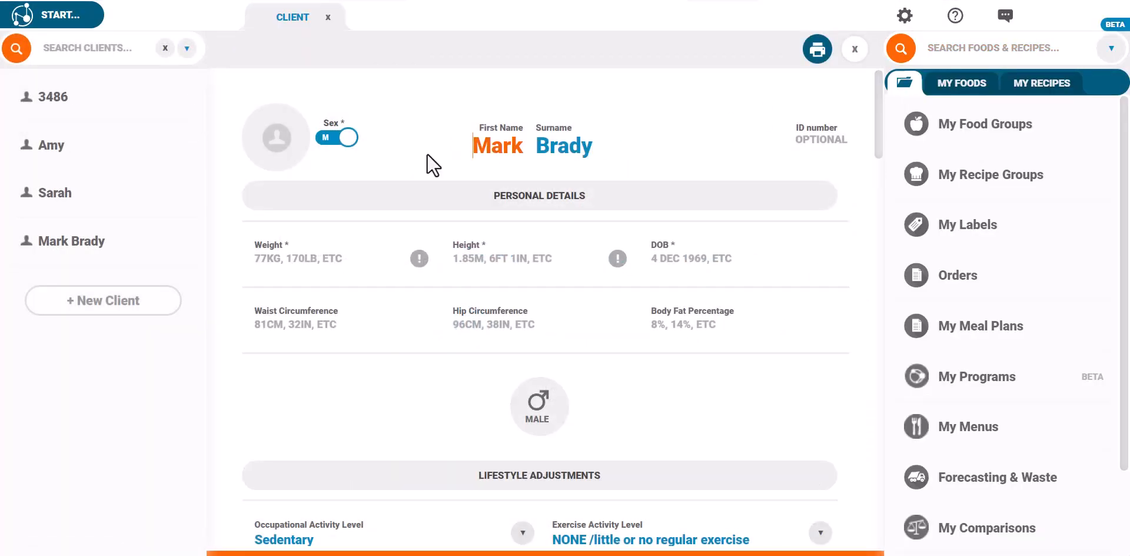
Enter weight 85kg, height 1.8m and date of birth 2 Jan 1990.
click(309, 256)
text(85kg)
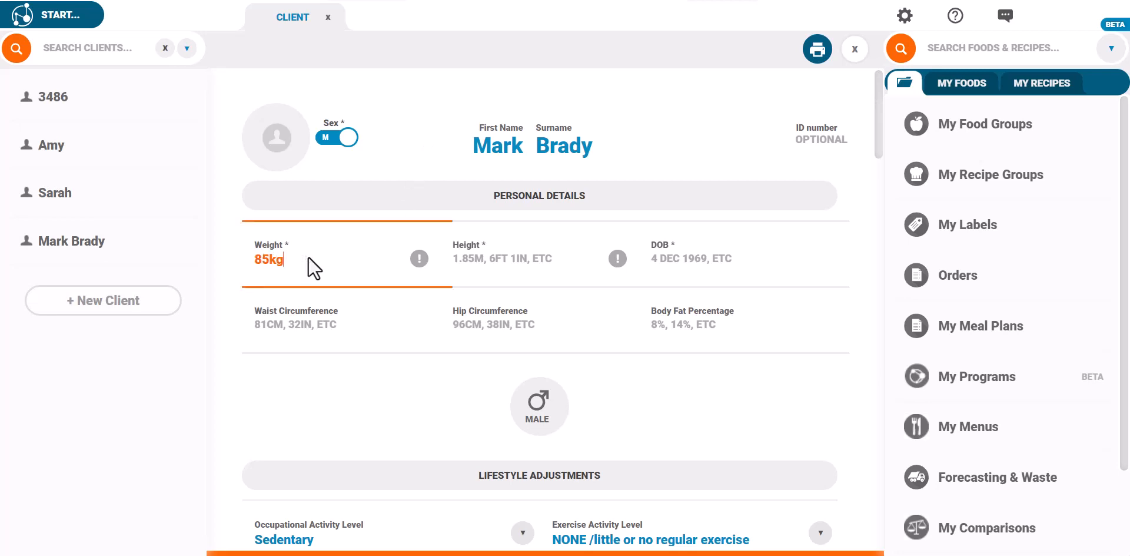
click(519, 259)
text(1.8m)
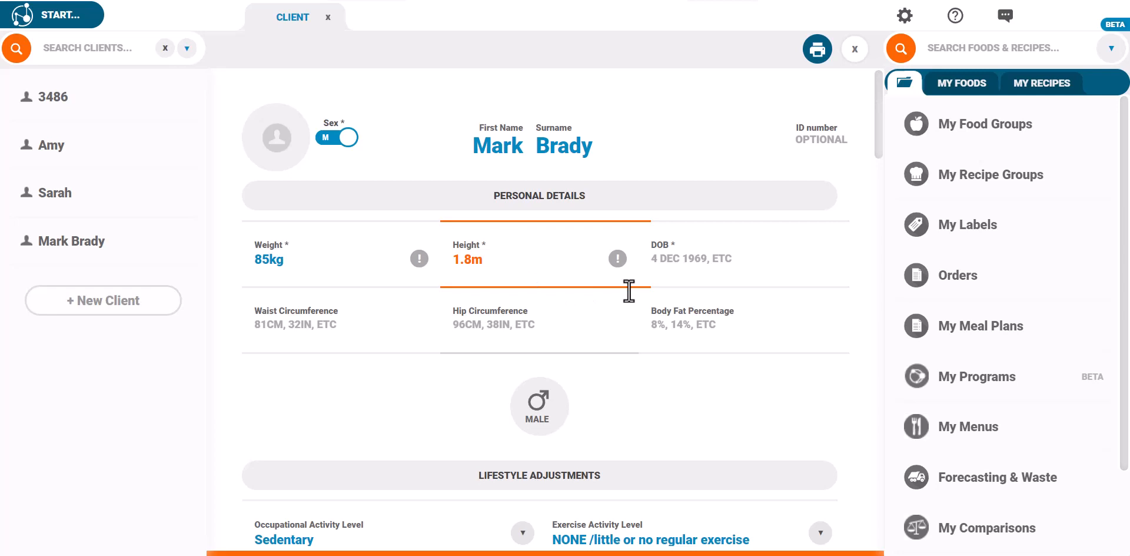
click(696, 259)
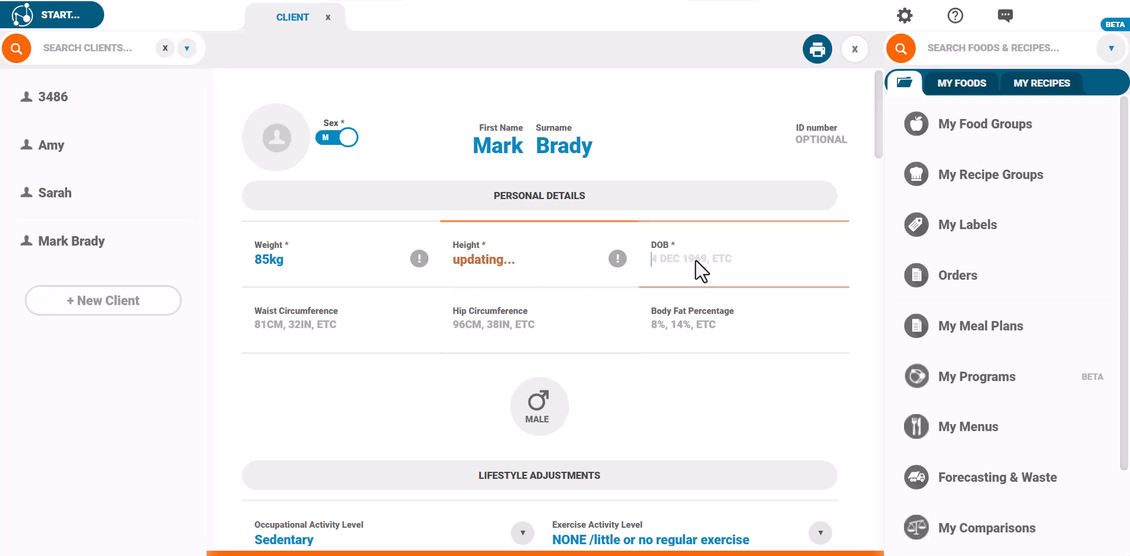
text(2 jan 1990)
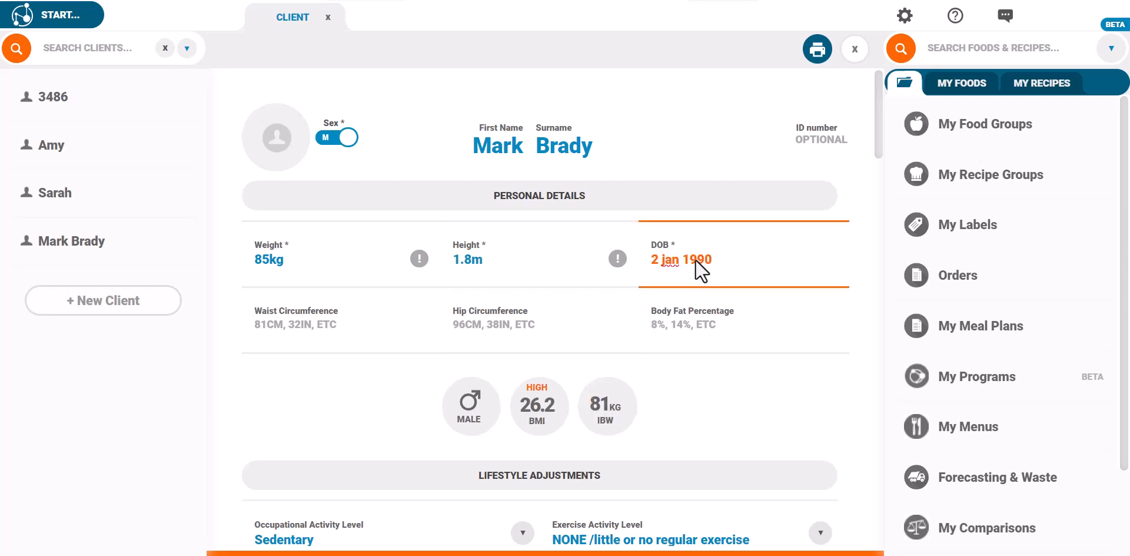
click(418, 367)
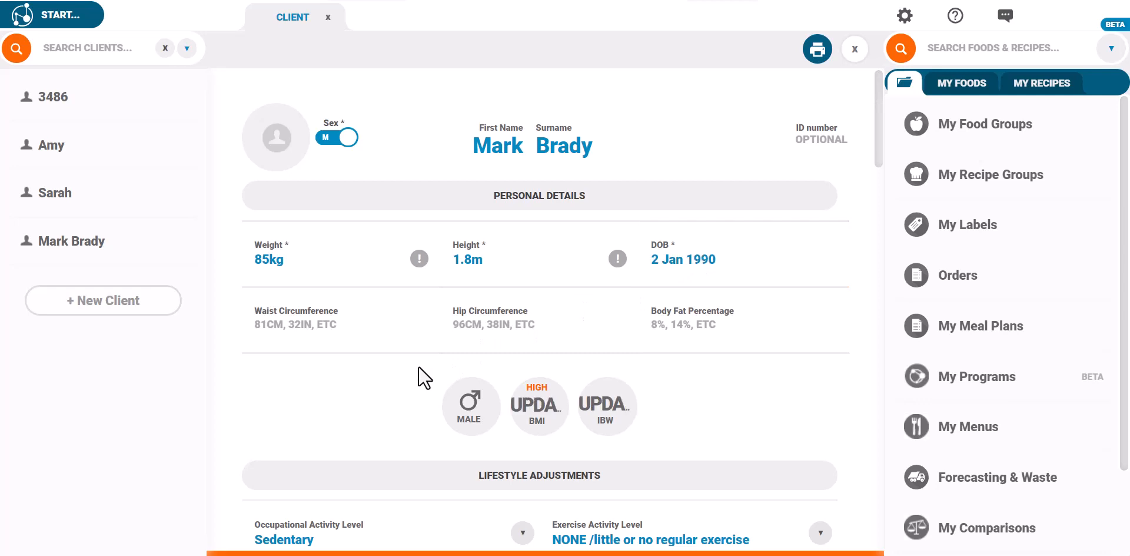
Enter waist 38in (97cm), hip 45in (1.14m), body fat 20, and the client's ID number.
click(309, 331)
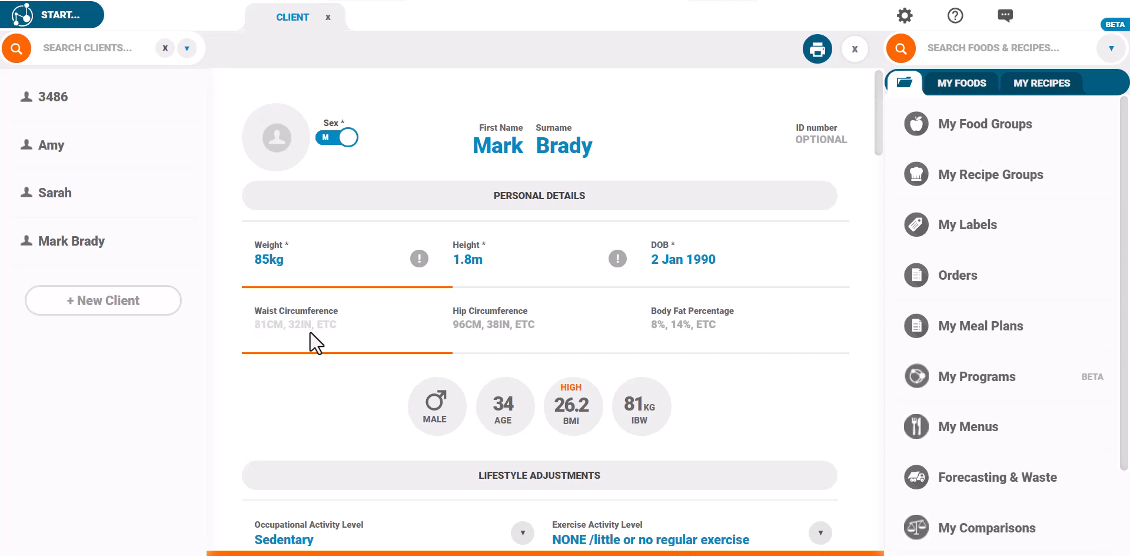
text(38in)
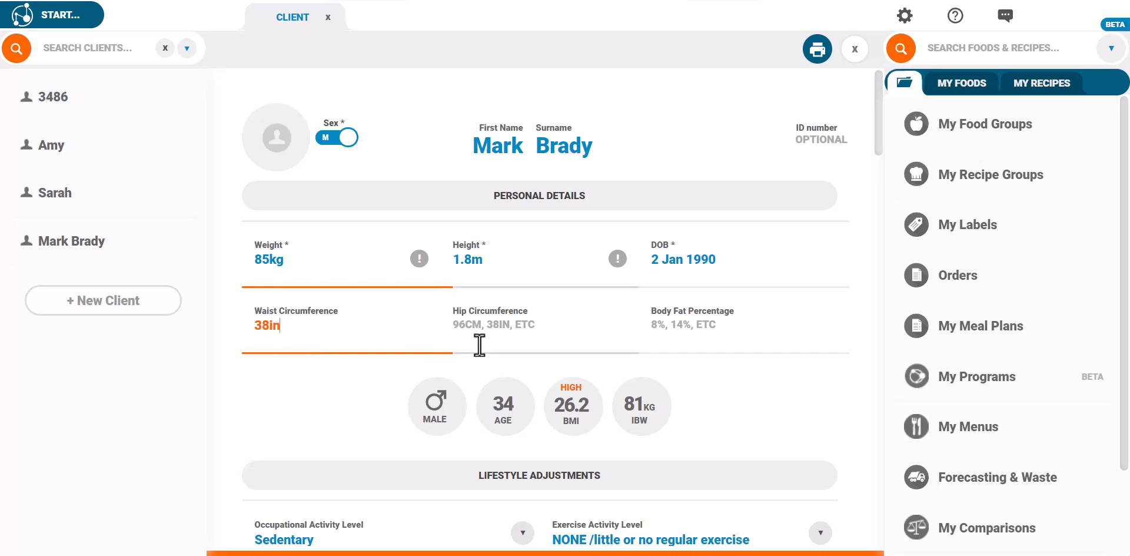
click(485, 336)
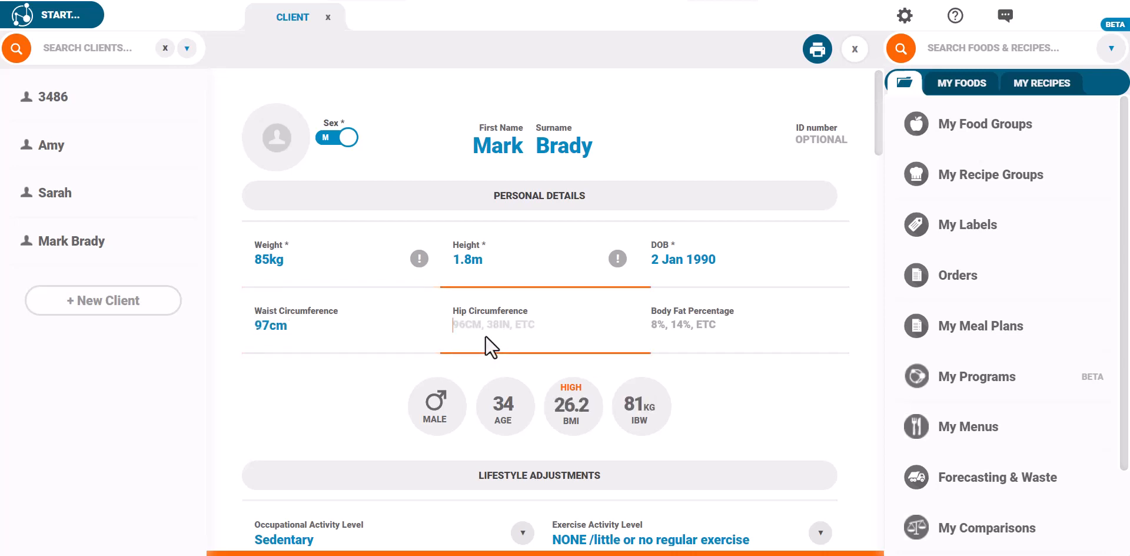
text(45in)
click(669, 338)
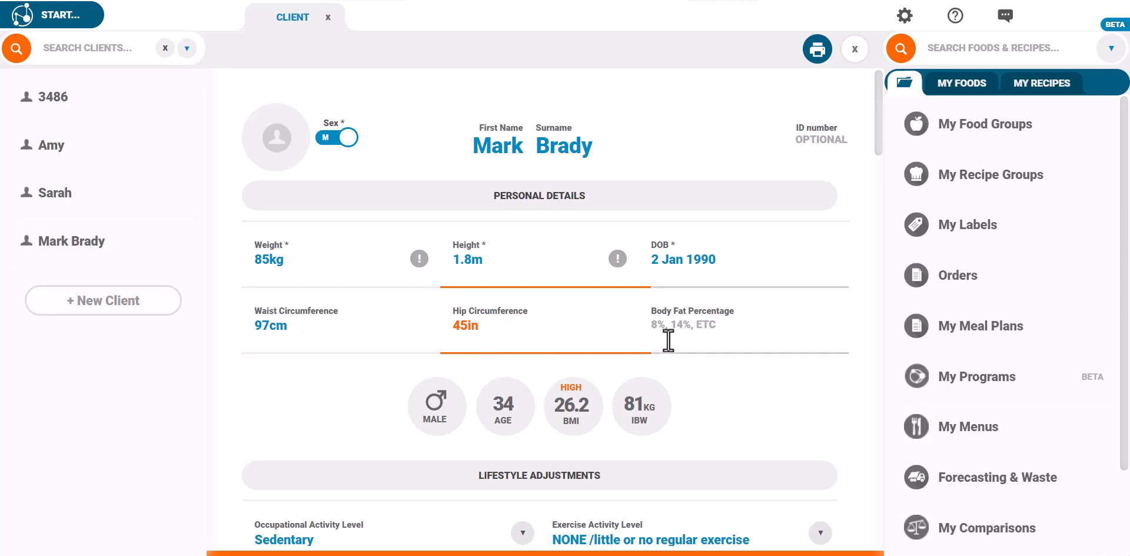
text(20)
click(736, 383)
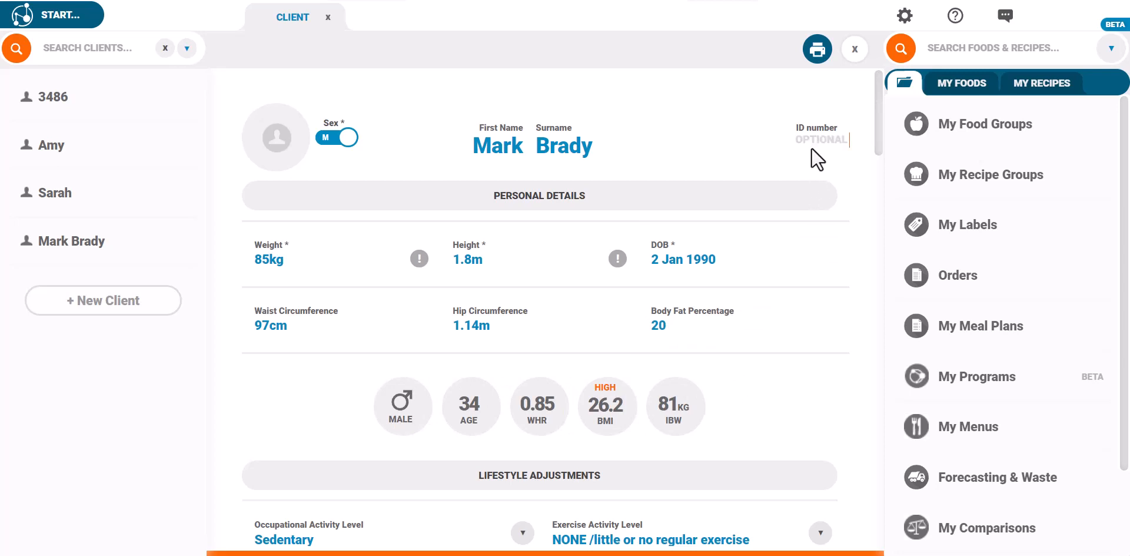
click(744, 172)
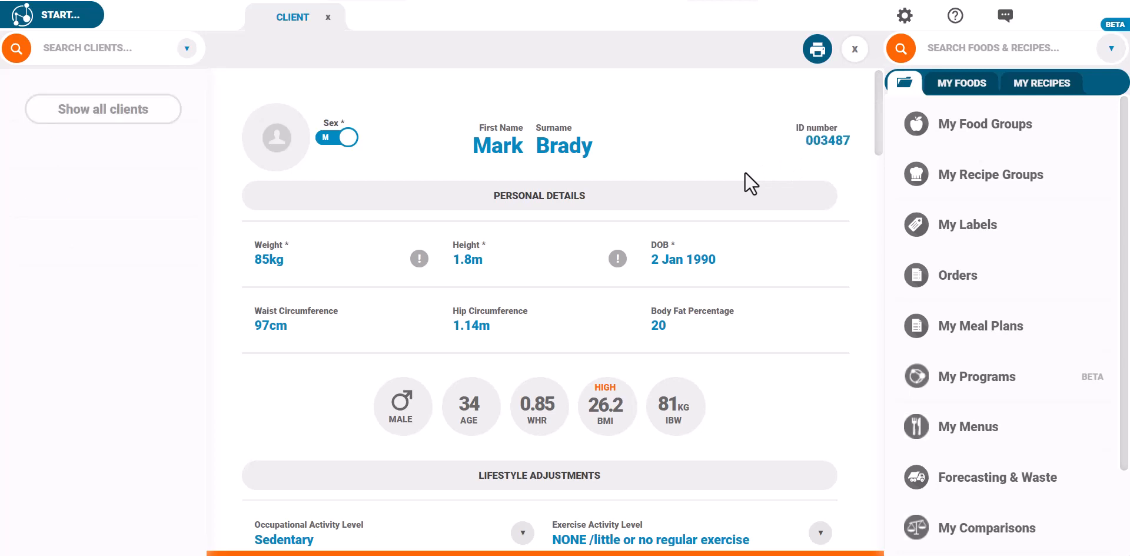
Upload, crop and save a profile photo for the client.
click(281, 118)
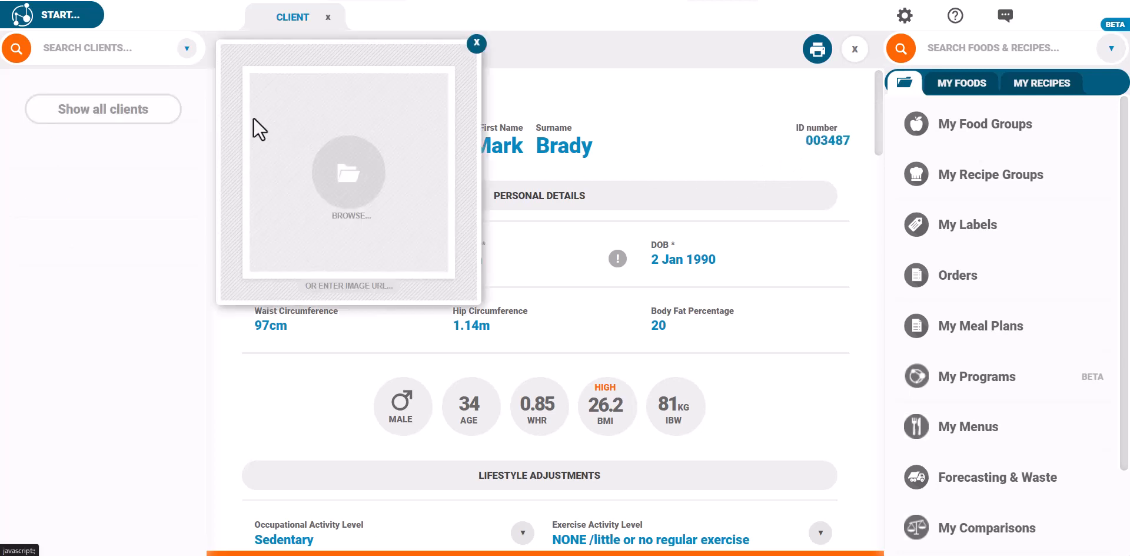
drag(328, 184, 337, 183)
click(445, 273)
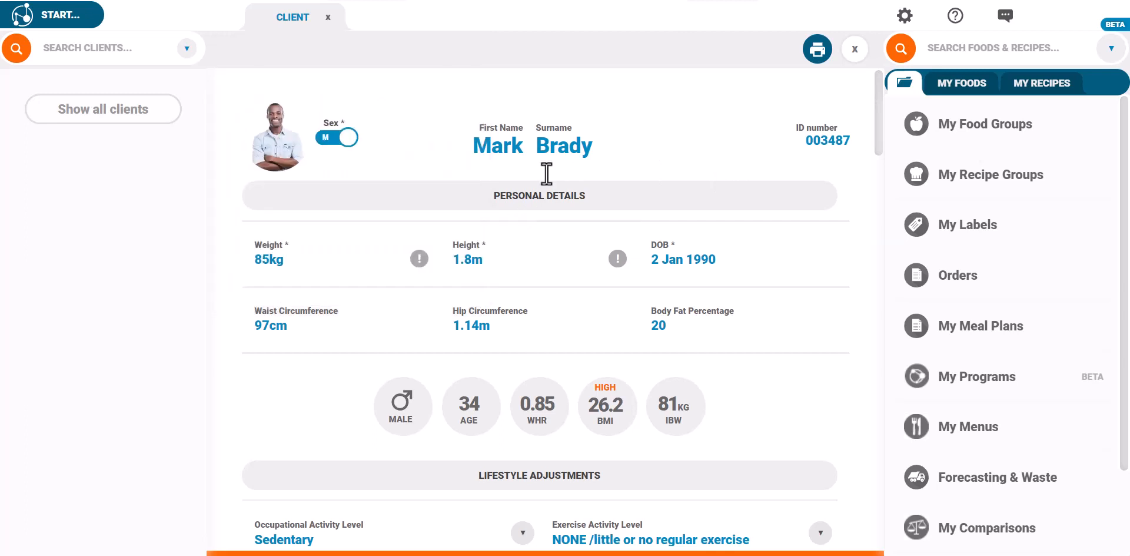
Set occupational activity to Lightly active and exercise to MODERATE, keeping Not an athlete.
scroll(547, 173, down, 5)
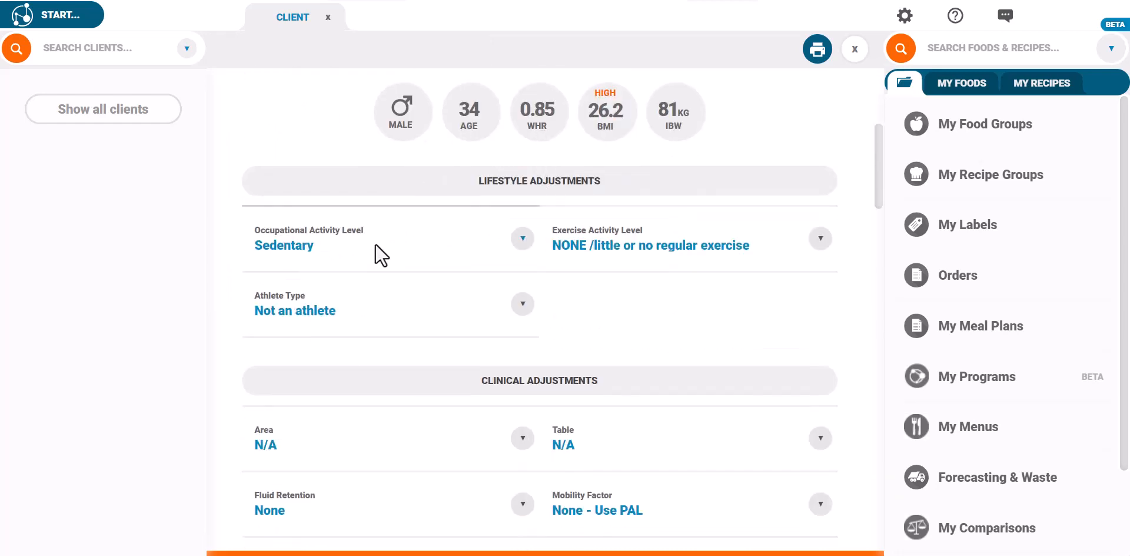
click(375, 243)
click(390, 303)
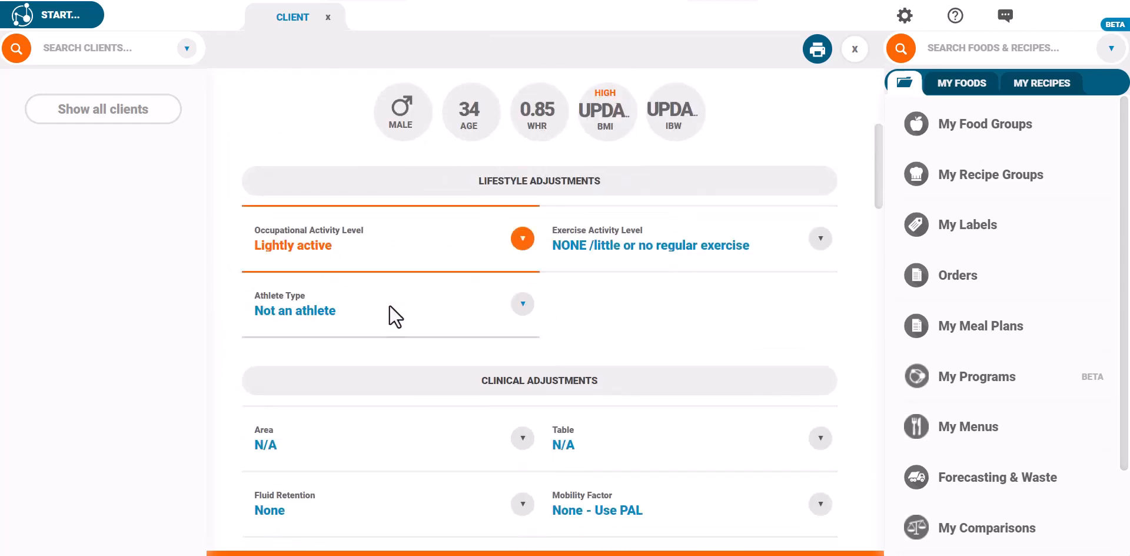
click(574, 252)
click(588, 317)
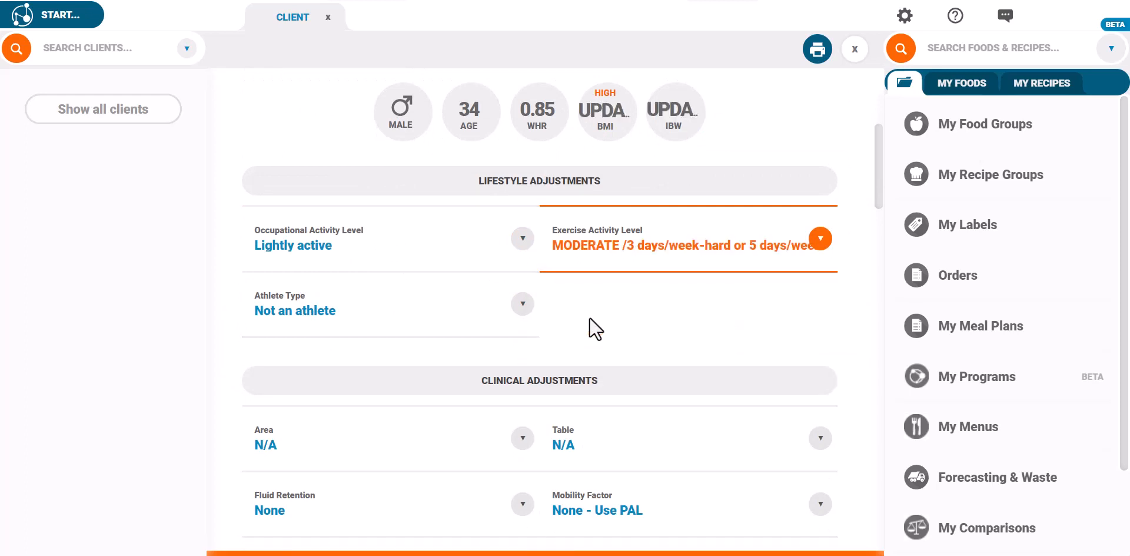
click(366, 324)
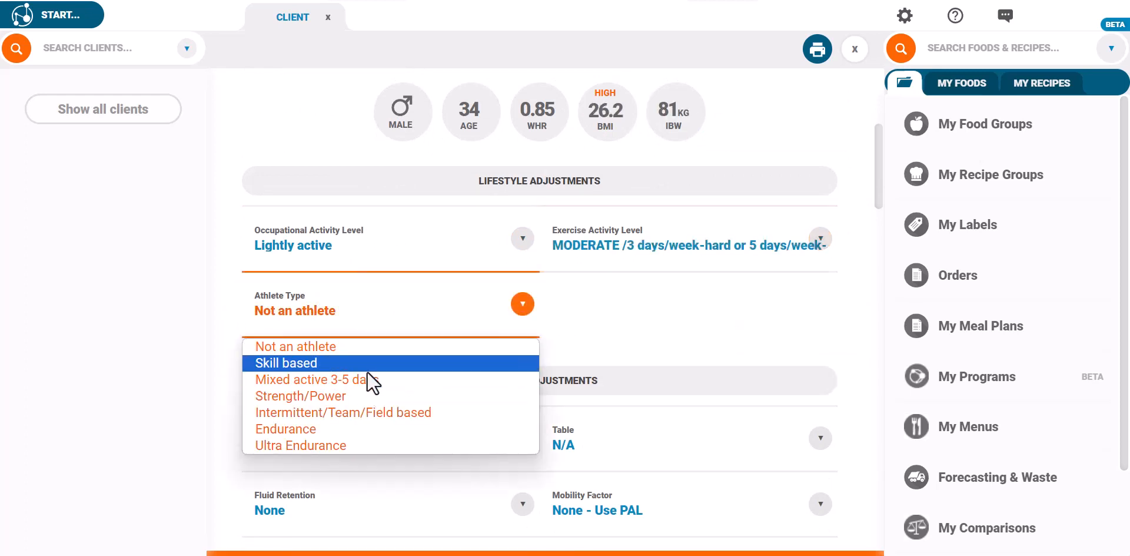
click(405, 335)
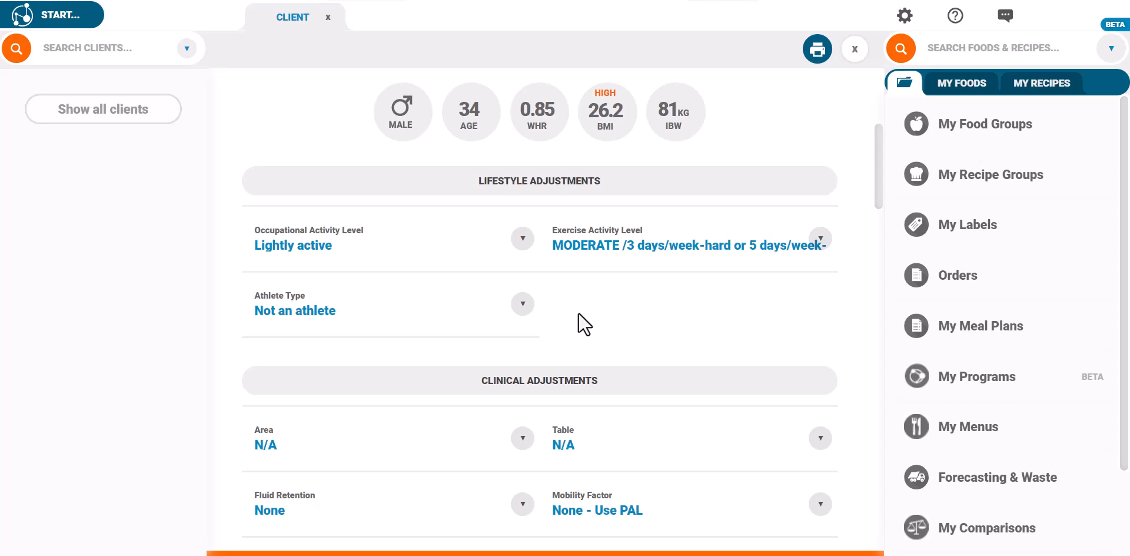
scroll(578, 312, down, 4)
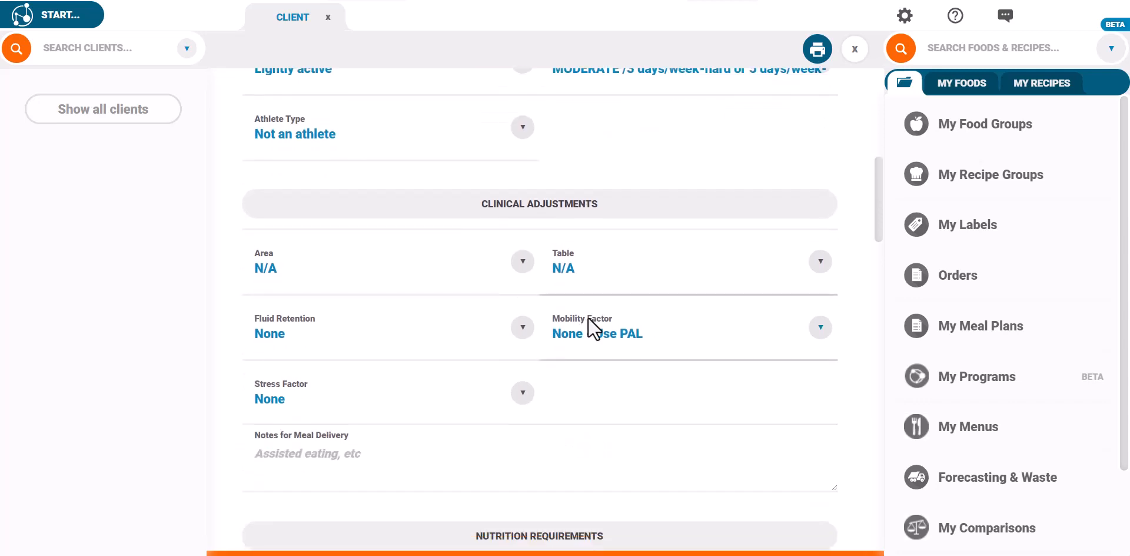
Set fluid retention Minimal (-1kg), mobility Mobile - On Ward, and Inflammatory Bowel Disease stress at 9%.
click(386, 282)
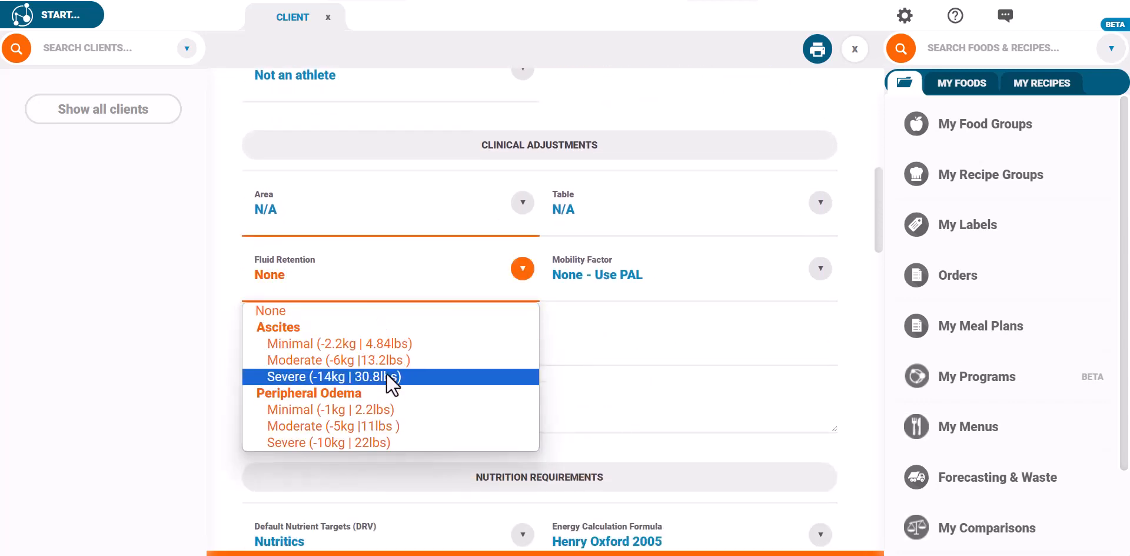
click(390, 412)
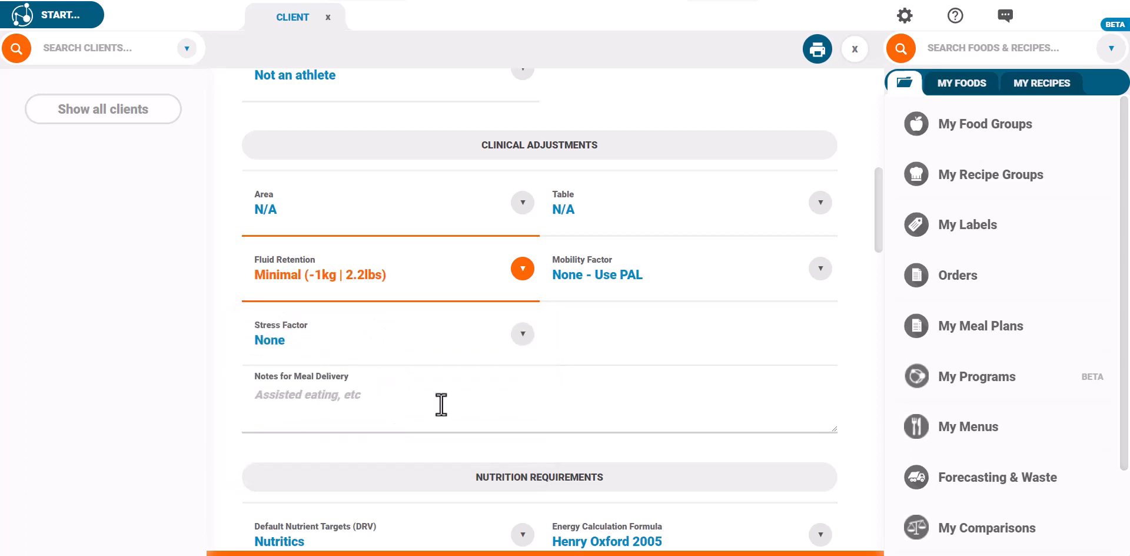
click(633, 281)
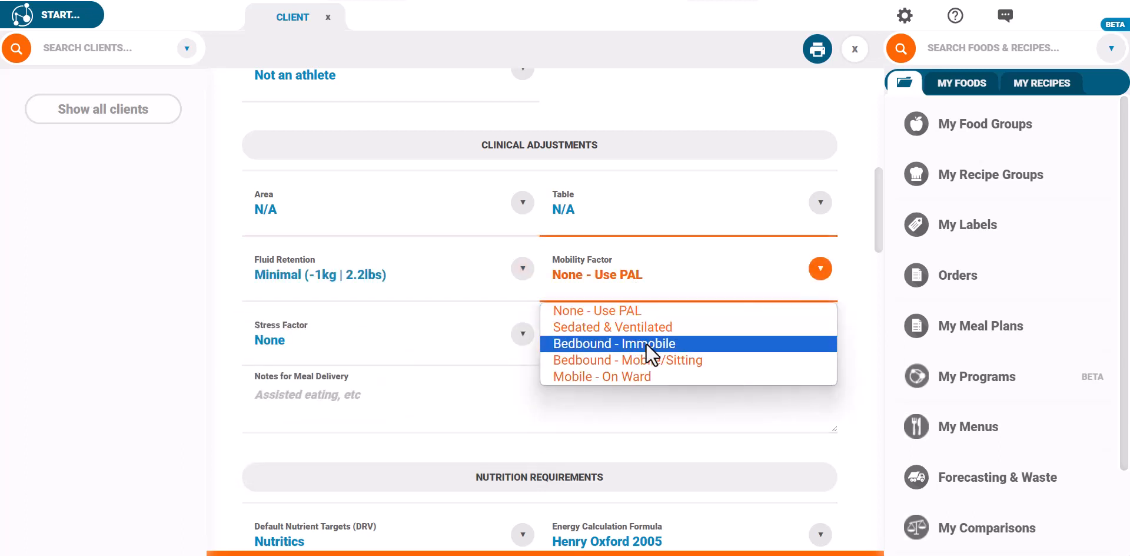
click(645, 373)
click(431, 345)
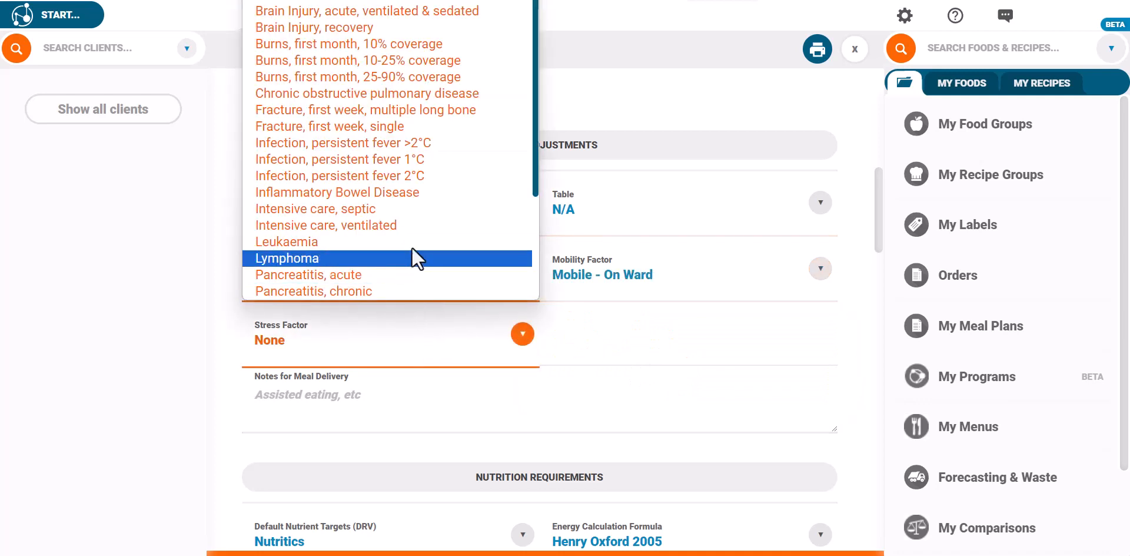
click(426, 196)
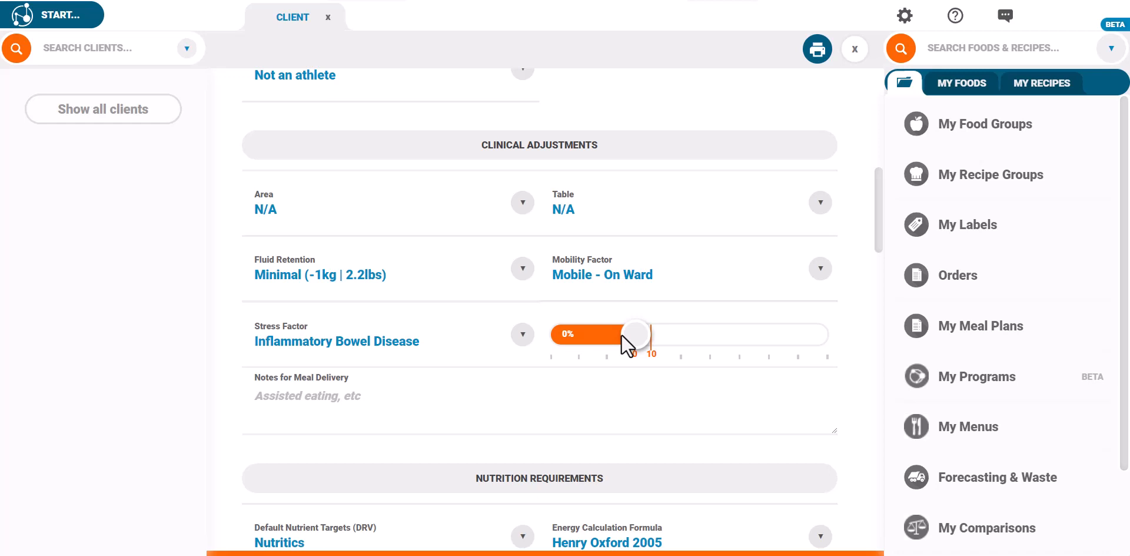
drag(622, 335, 648, 337)
click(643, 383)
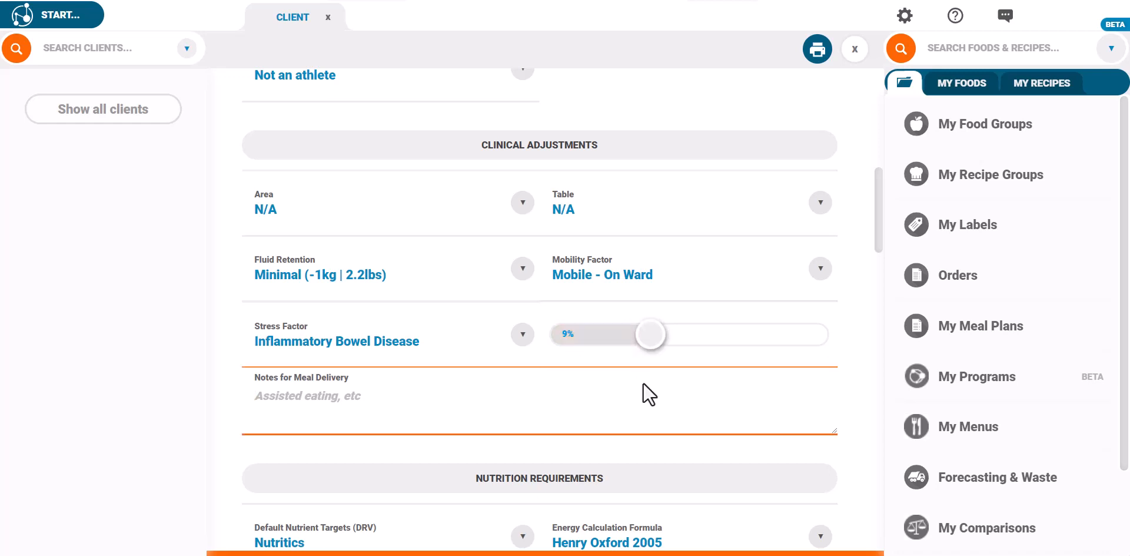
Use UK: SACN 2017 / COMA targets with the Mifflin St. Jeor 1990 energy formula.
scroll(642, 384, down, 6)
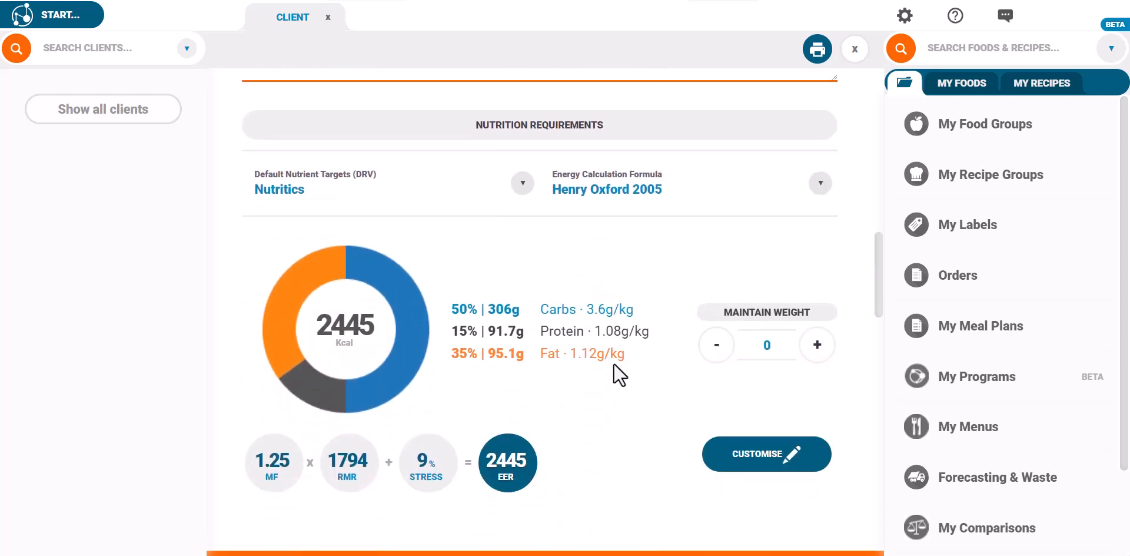
click(424, 187)
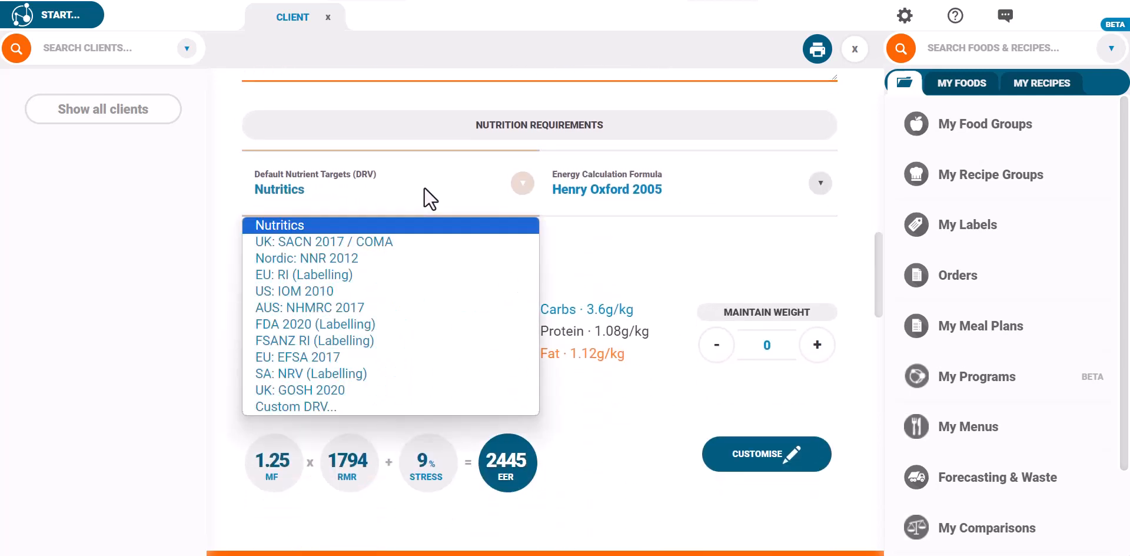
click(428, 242)
click(615, 196)
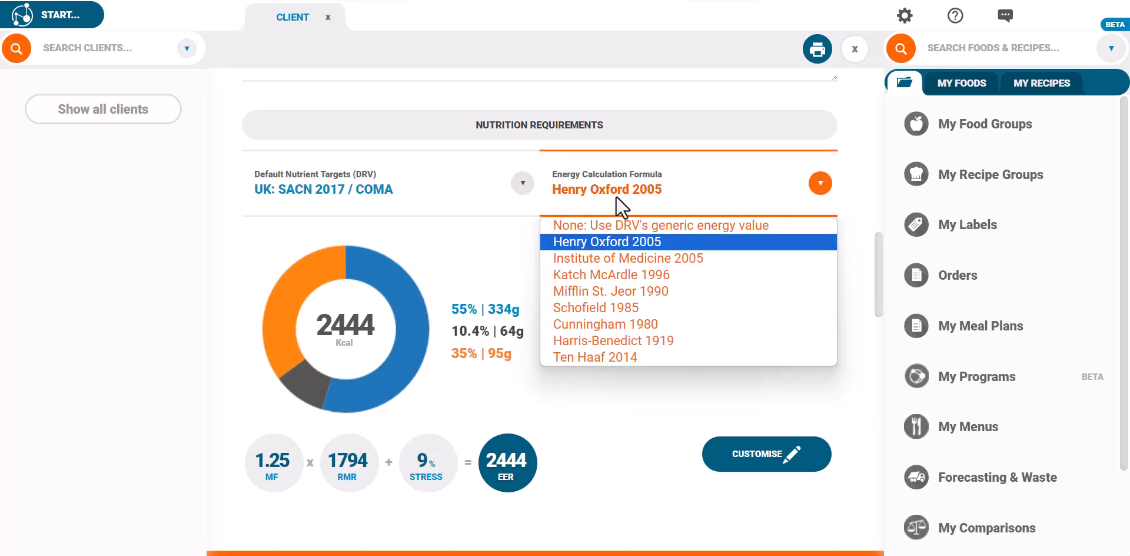
click(643, 289)
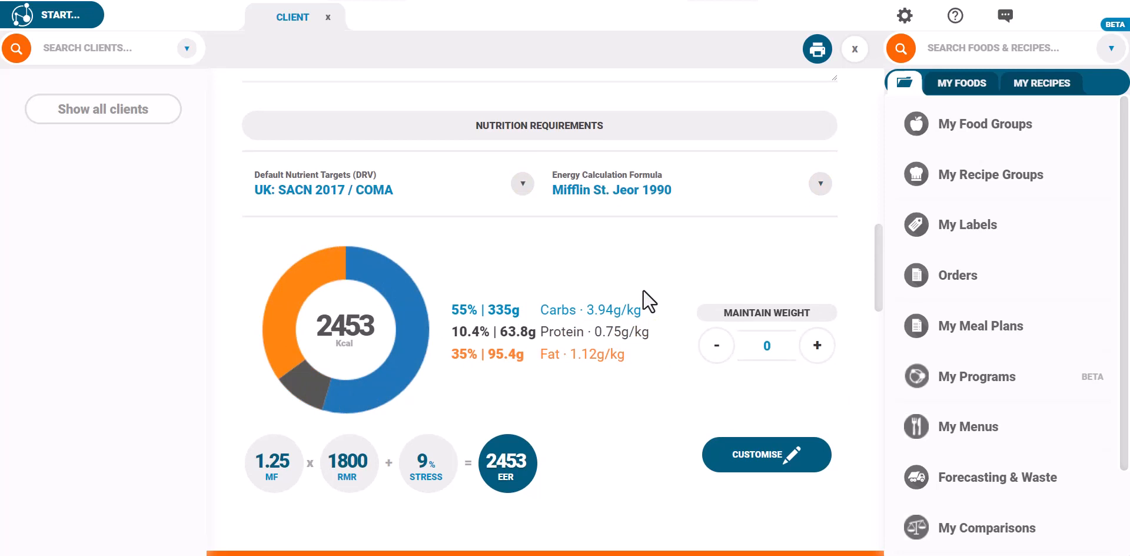
Try a 200 kcal weight-gain surplus, return to maintaining weight, and begin customising targets.
click(819, 345)
click(825, 356)
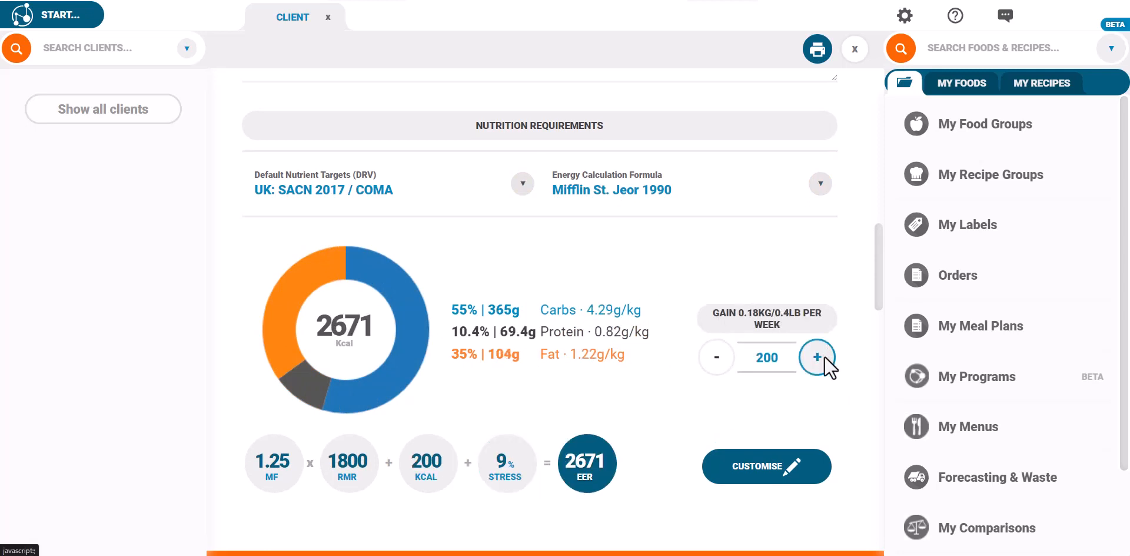
click(714, 357)
click(712, 358)
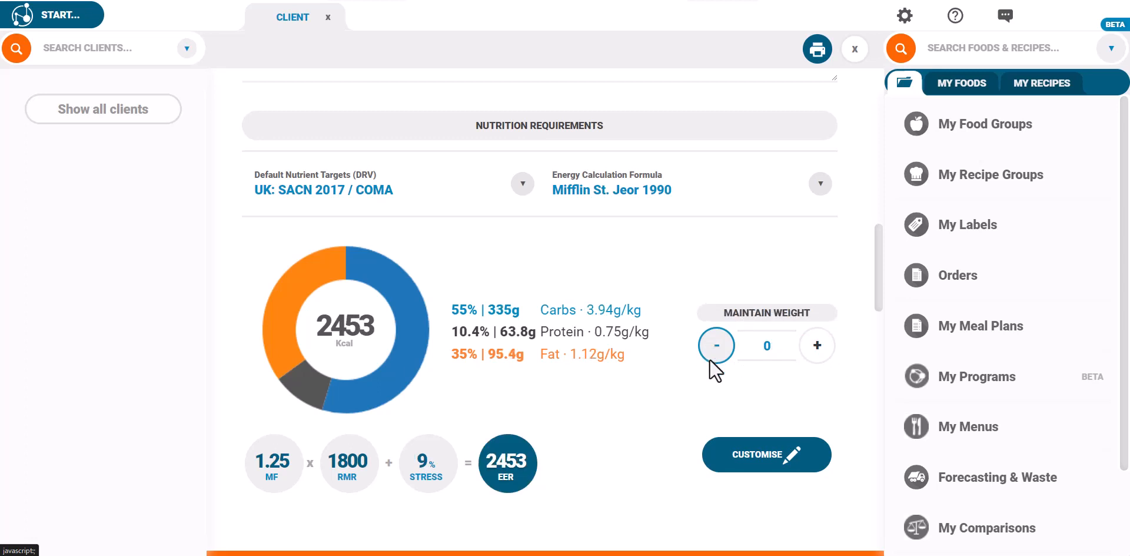
click(753, 455)
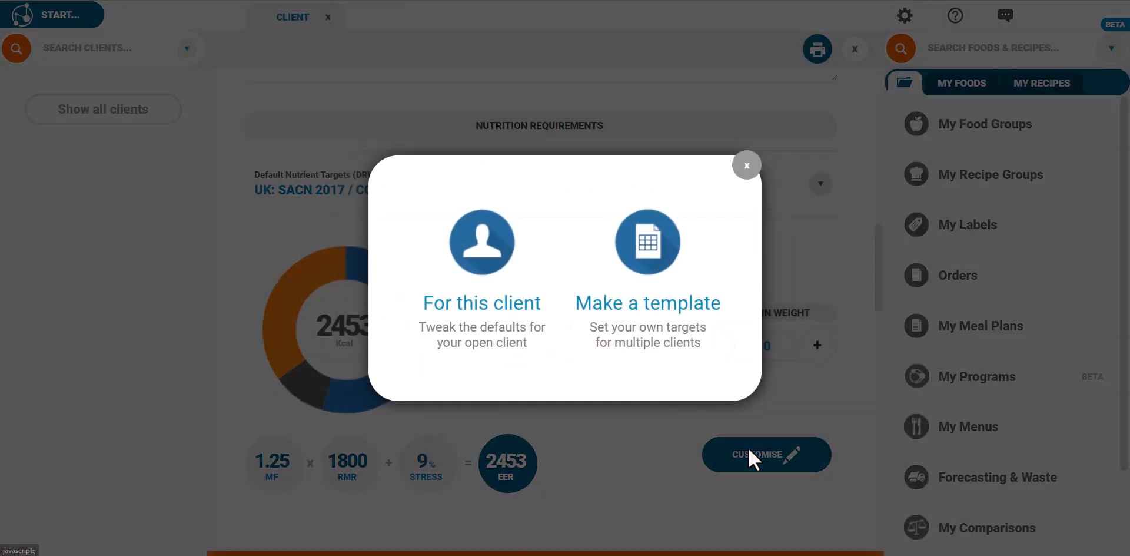
Create client-only custom targets and rename the set to Mark's DRVs.
click(504, 323)
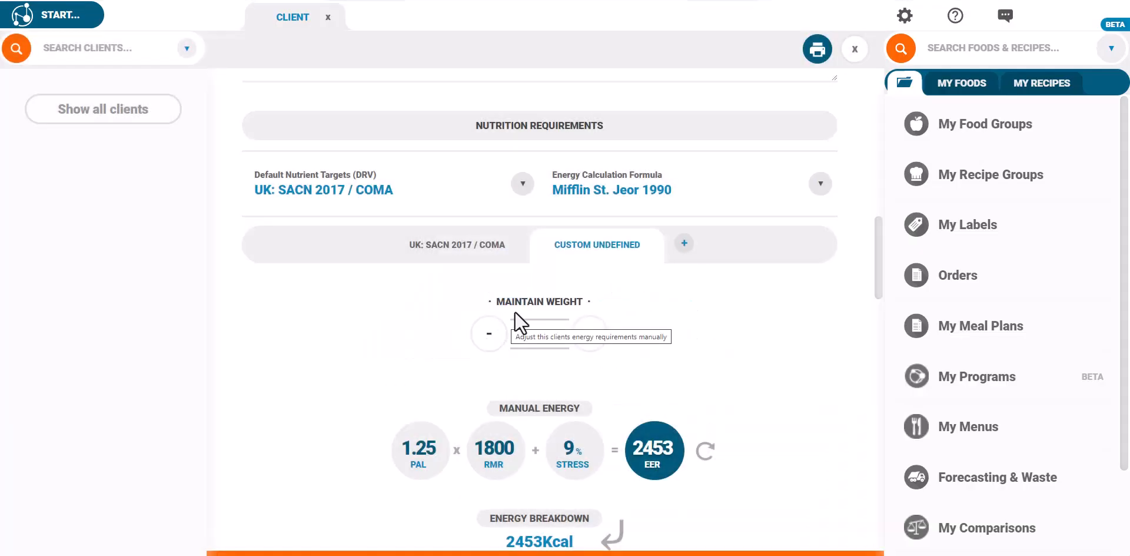
click(582, 249)
click(607, 270)
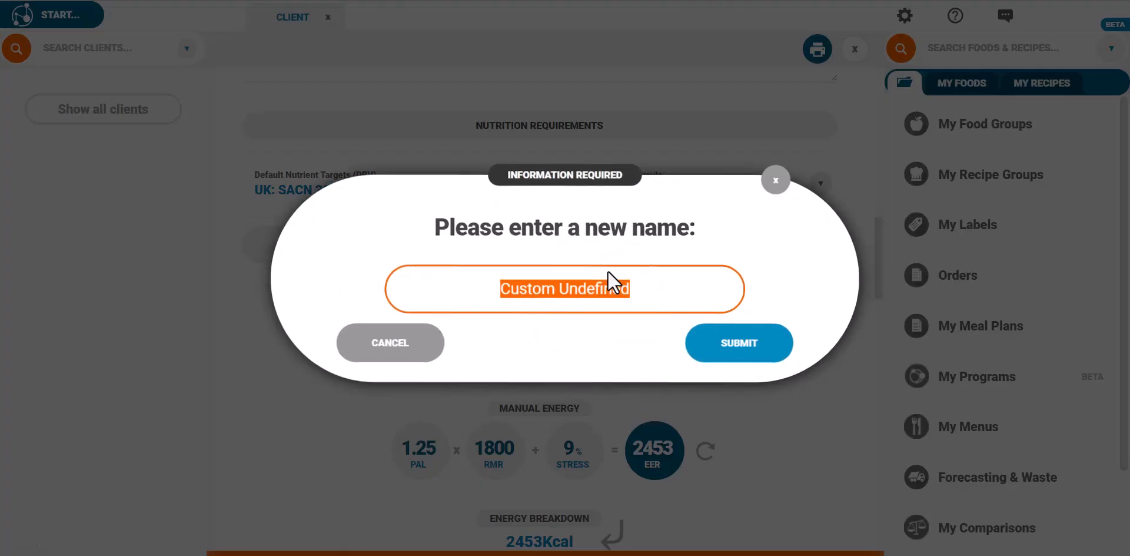
text(Mark's DRVs)
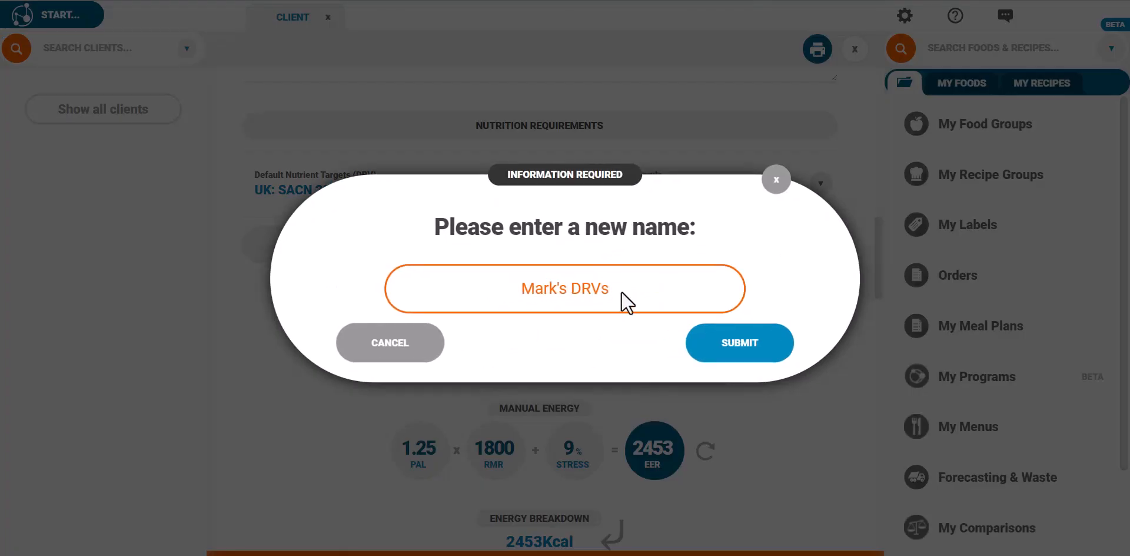
click(719, 335)
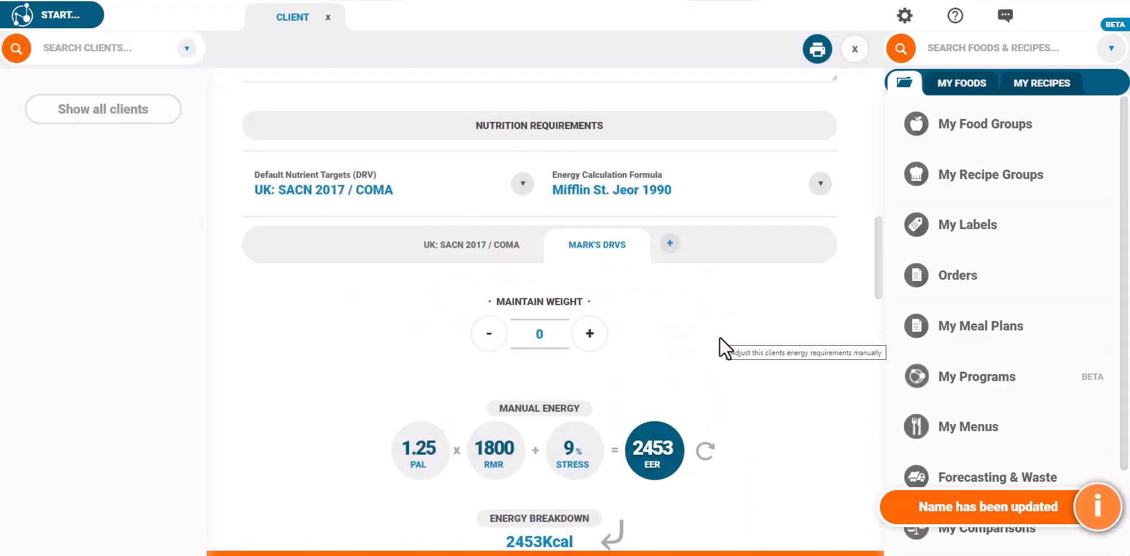
Set a 200 kcal daily deficit split 50/50 diet/exercise and enter a PAL of 1.3.
scroll(719, 337, down, 1)
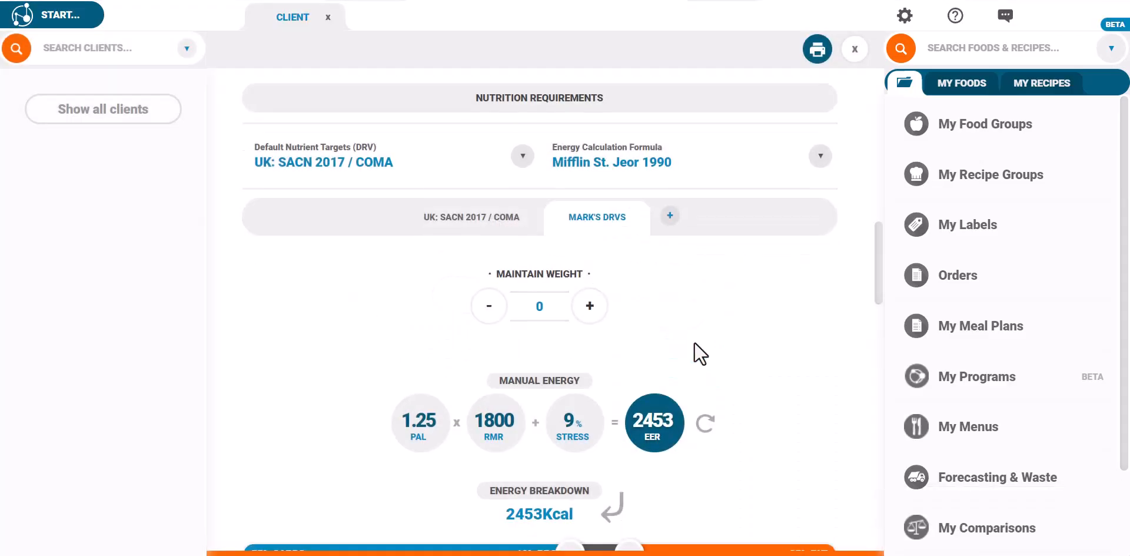
click(493, 314)
click(493, 313)
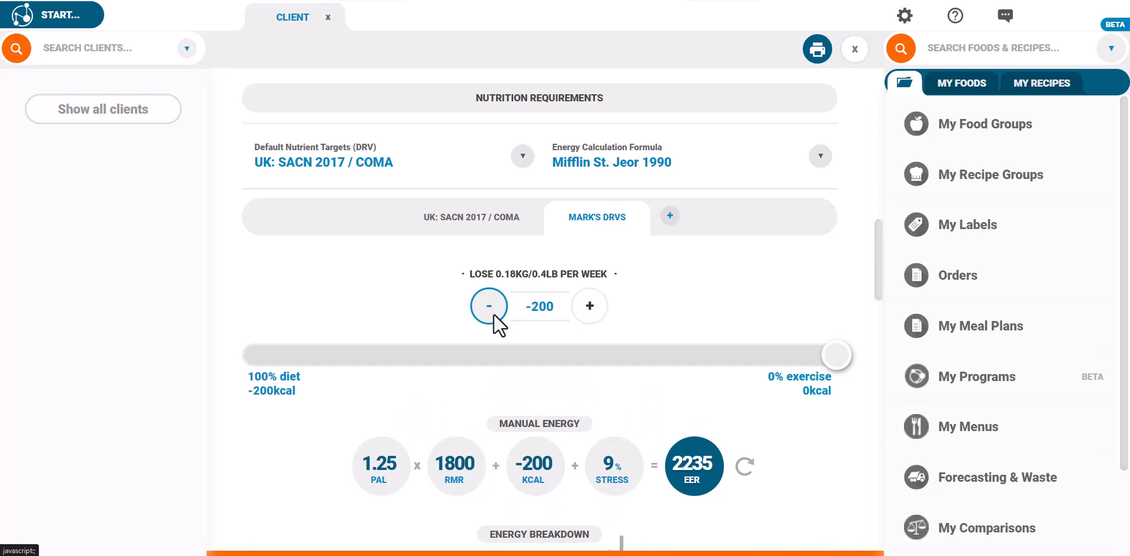
drag(841, 357, 610, 365)
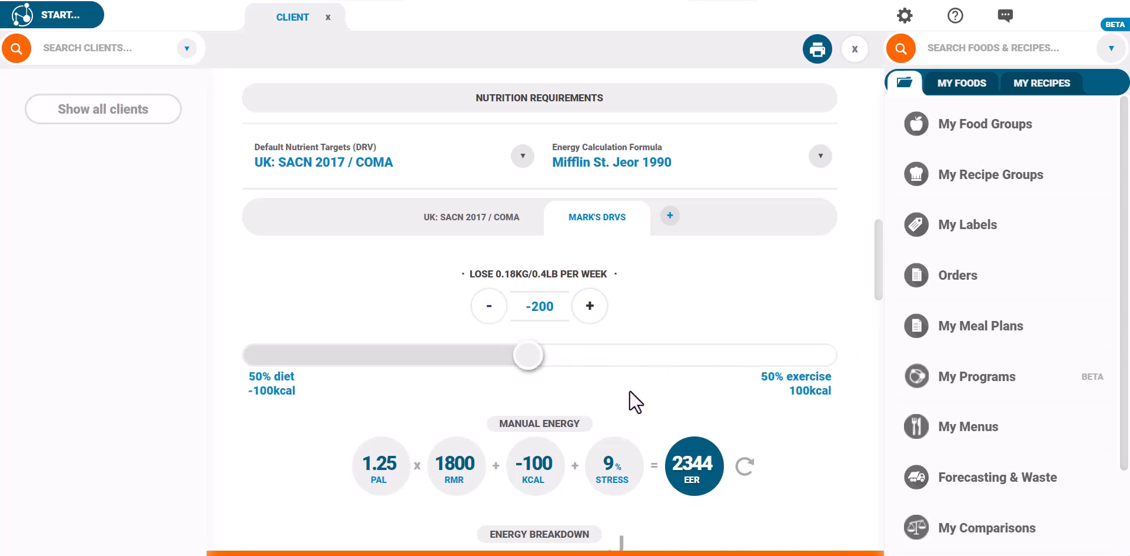
scroll(632, 395, down, 3)
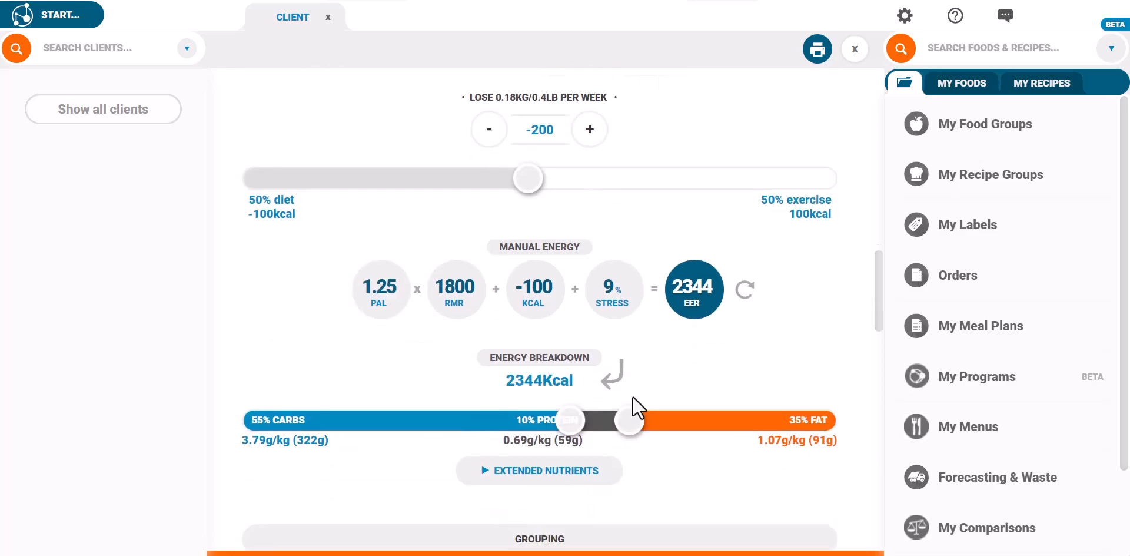
click(385, 292)
text(1.3)
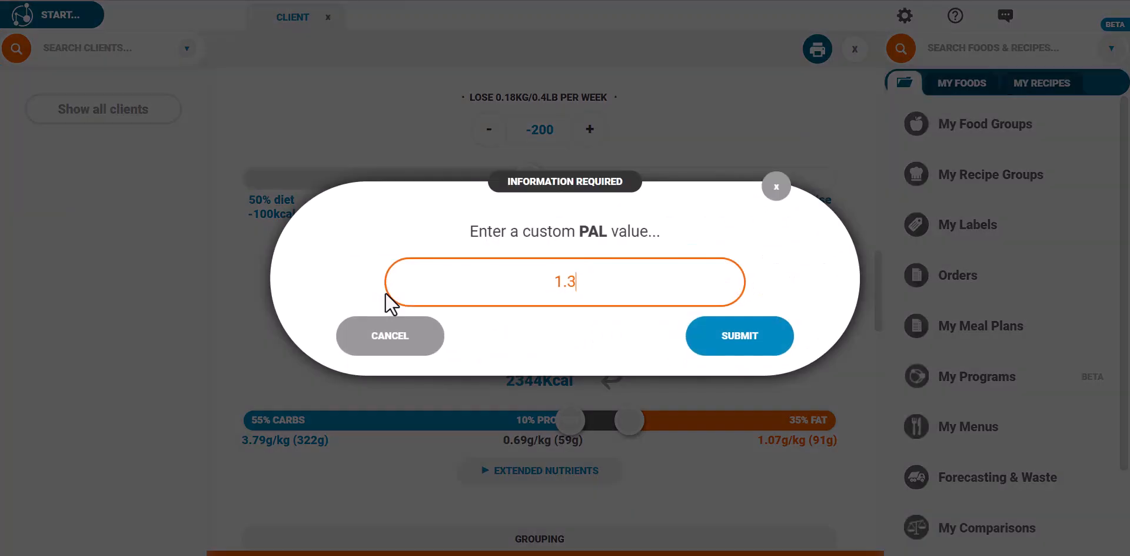
Confirm PAL 1.3 and set RMR to 1900, giving EER 2583 kcal.
click(712, 337)
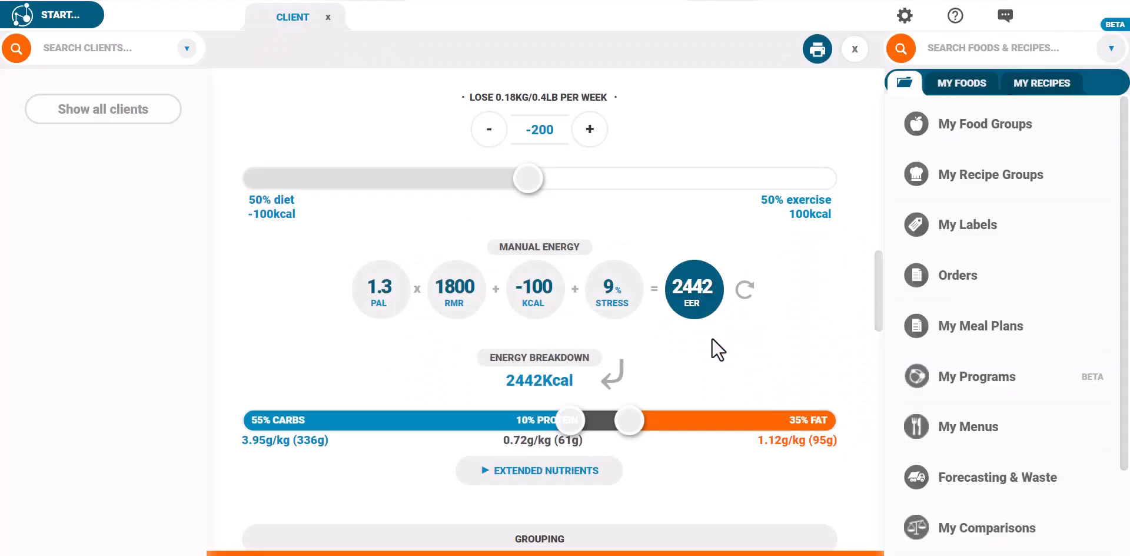
click(444, 299)
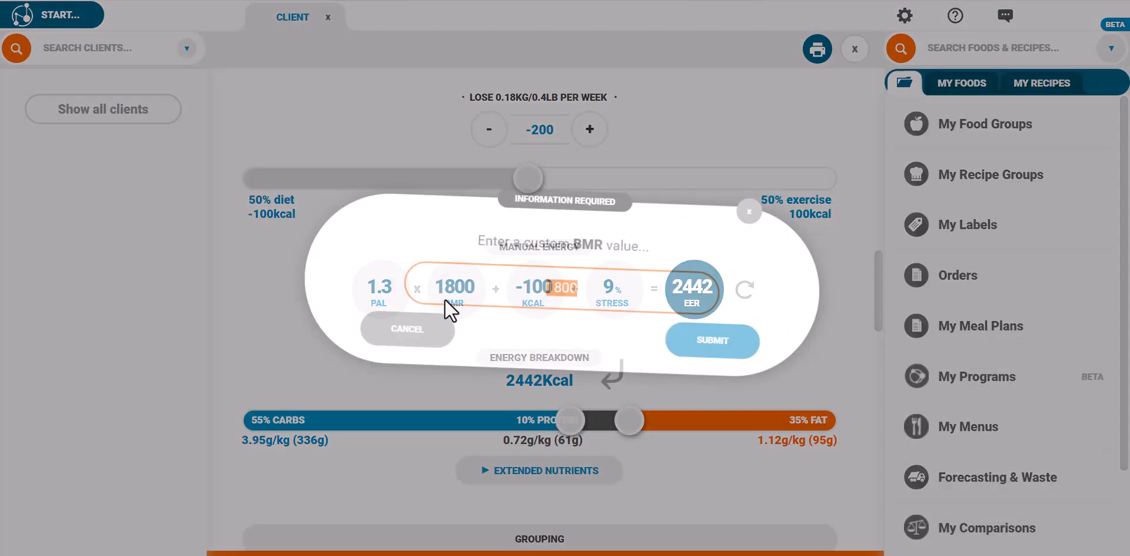
text(1900)
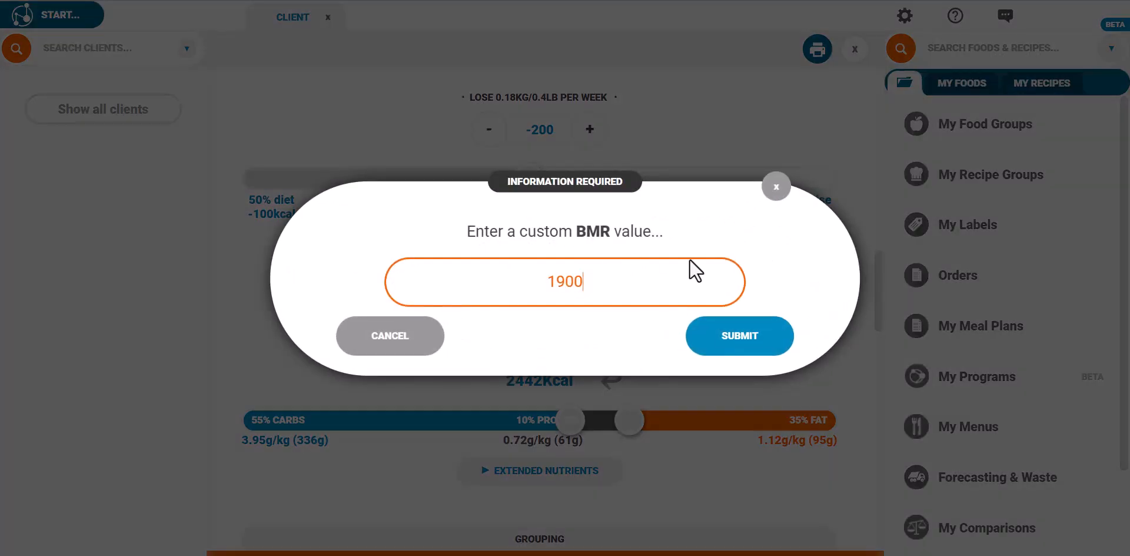
click(738, 338)
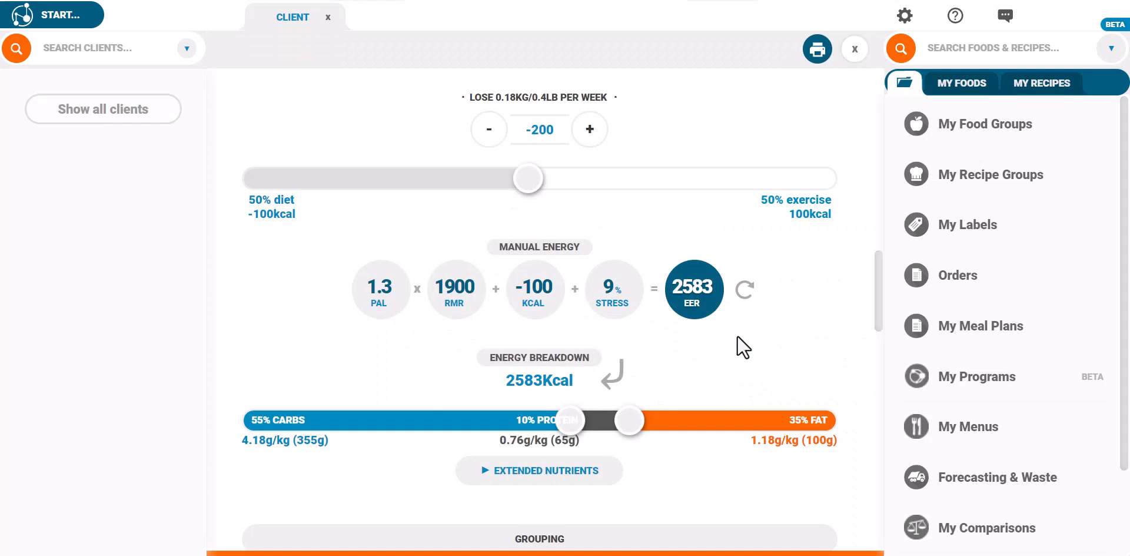
Adjust the energy breakdown to 38% carbs, 33% protein and 29% fat.
scroll(738, 334, down, 3)
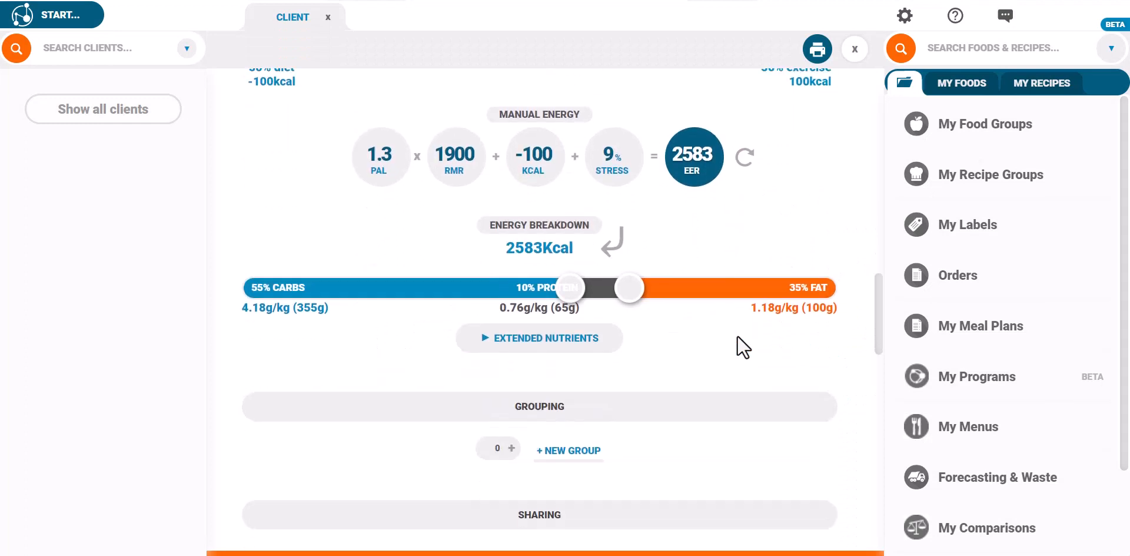
drag(567, 249, 468, 255)
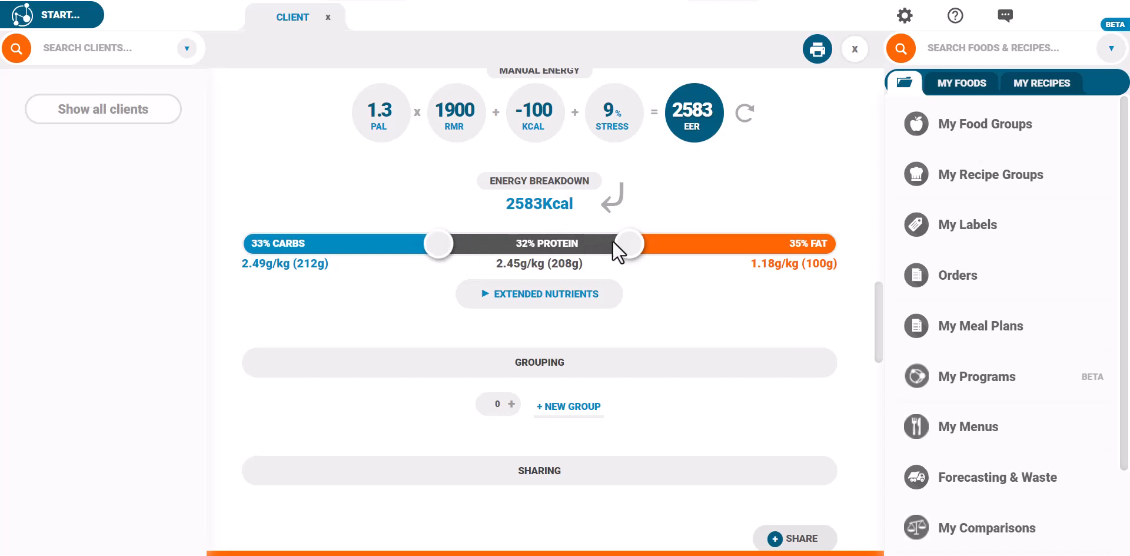
drag(628, 243, 660, 246)
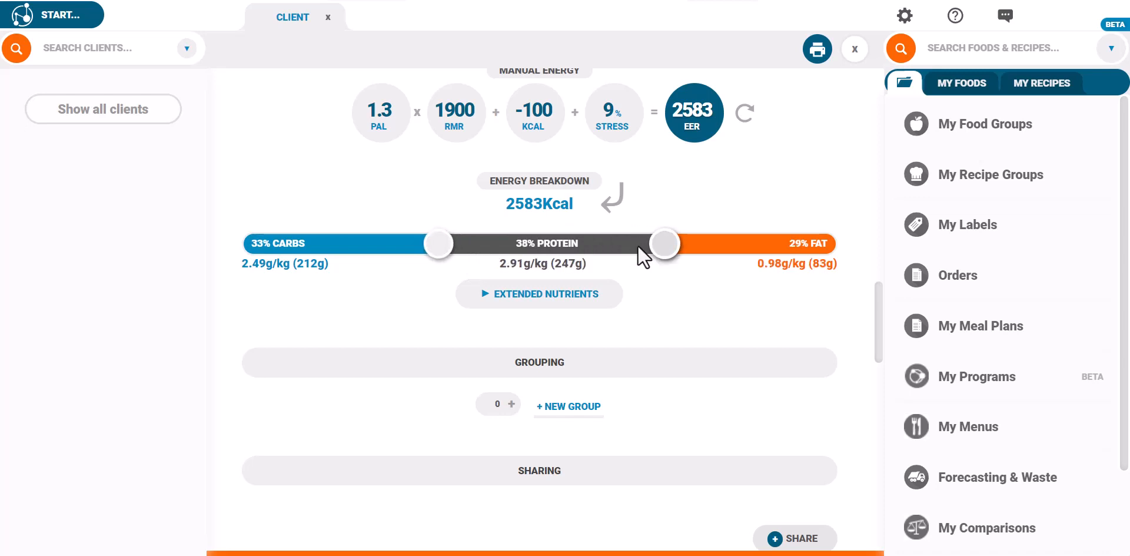
drag(438, 248, 464, 249)
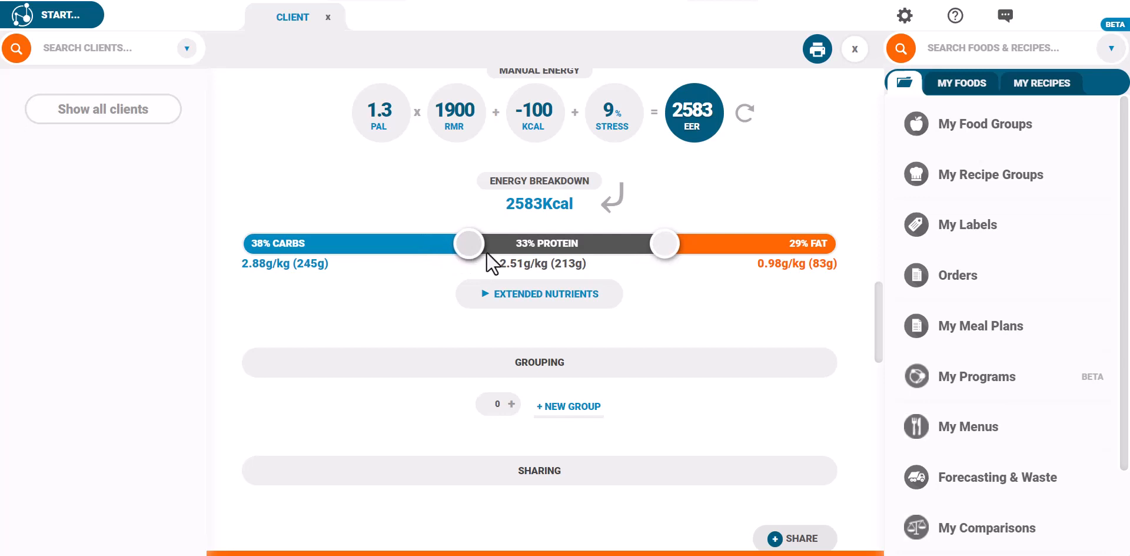
Switch energy to follow macro grams (2941 kcal) and raise the extended fibre target from 30 to 40 g.
click(614, 206)
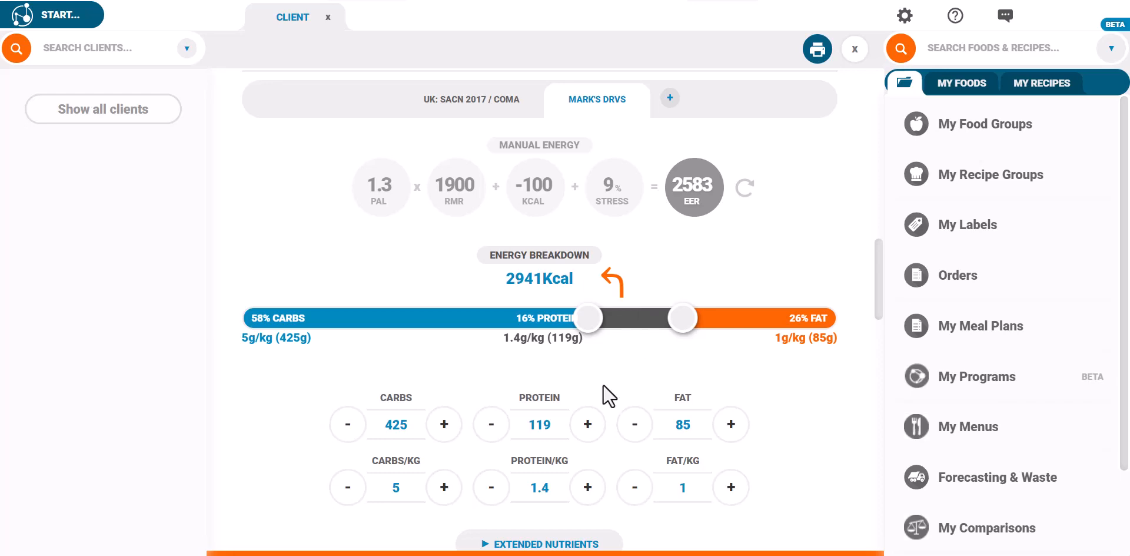
scroll(605, 391, down, 3)
click(546, 377)
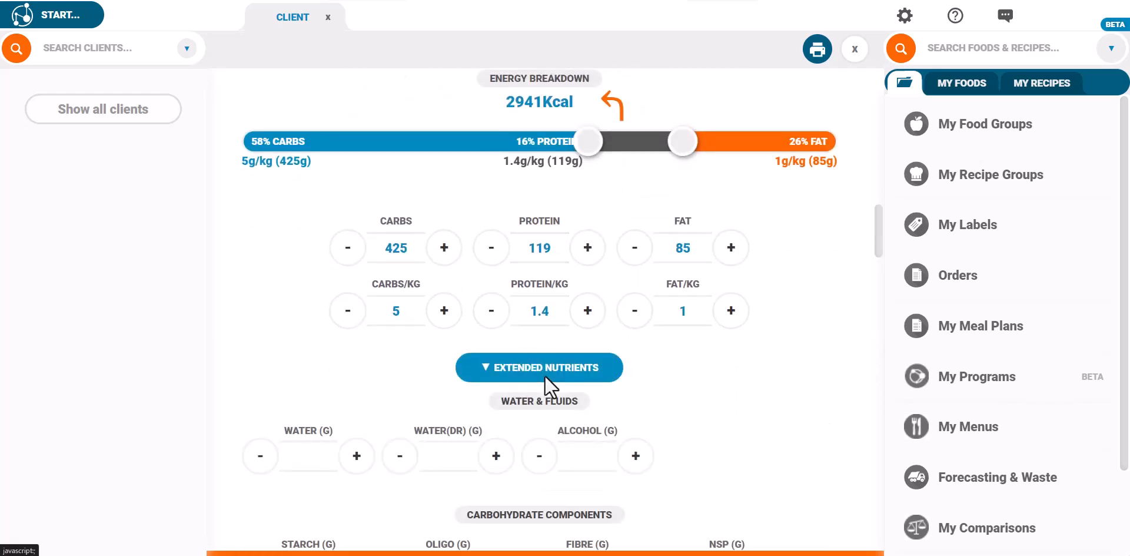
scroll(617, 390, down, 6)
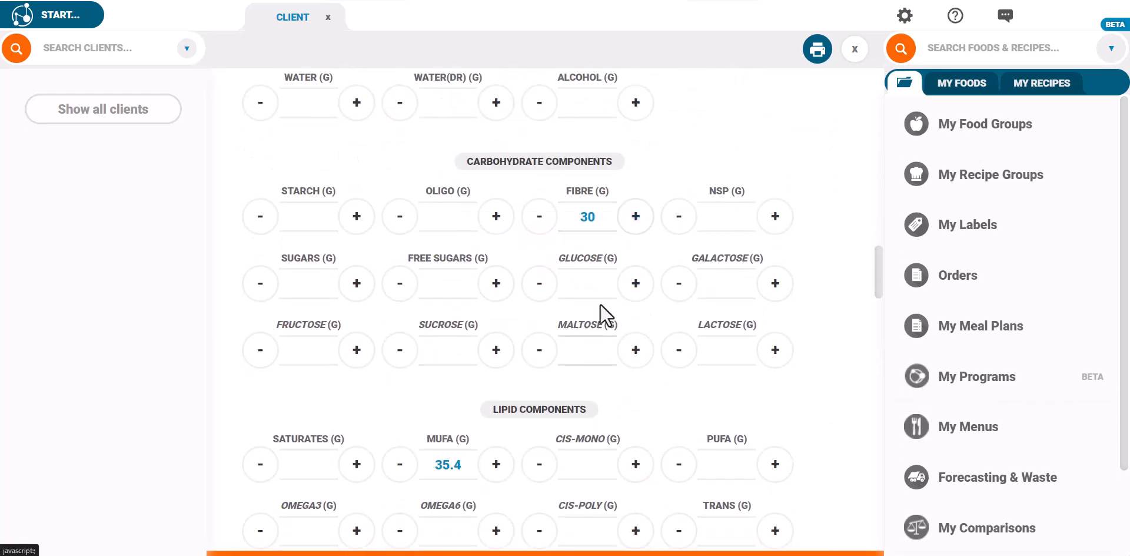
click(585, 216)
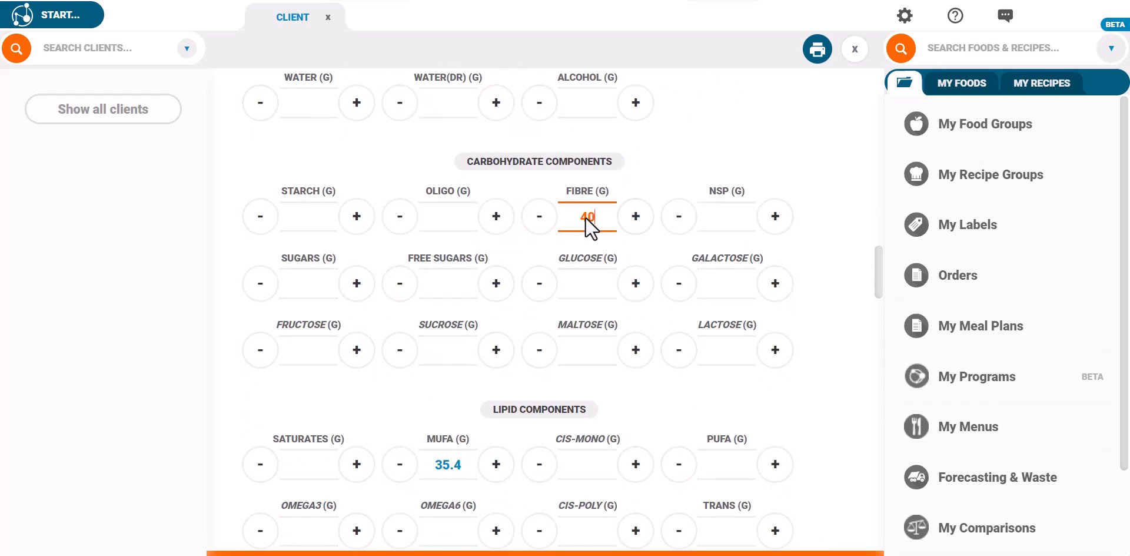
text(40)
click(648, 159)
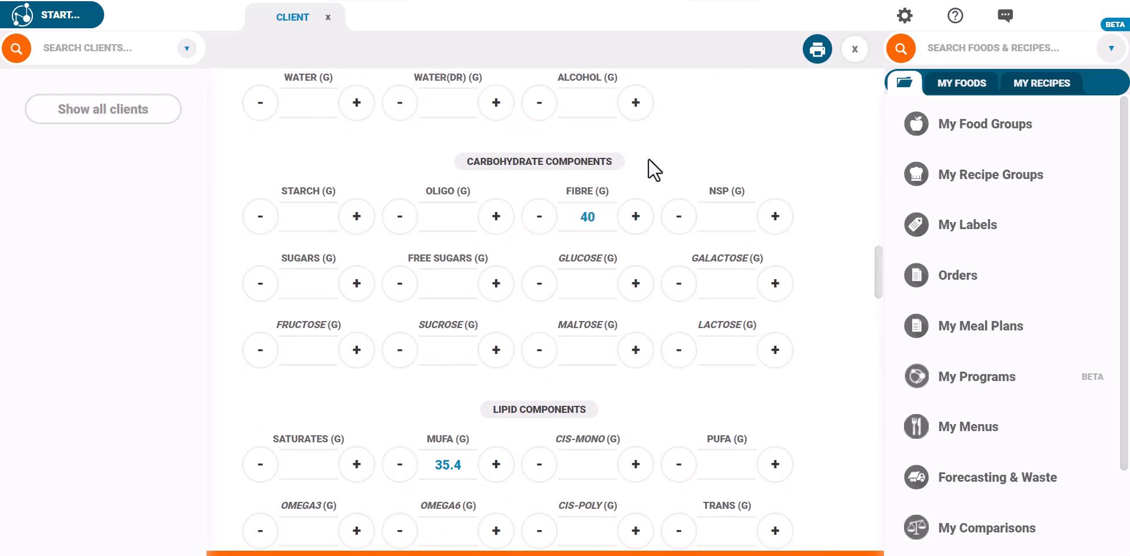
scroll(592, 165, up, 3)
click(567, 190)
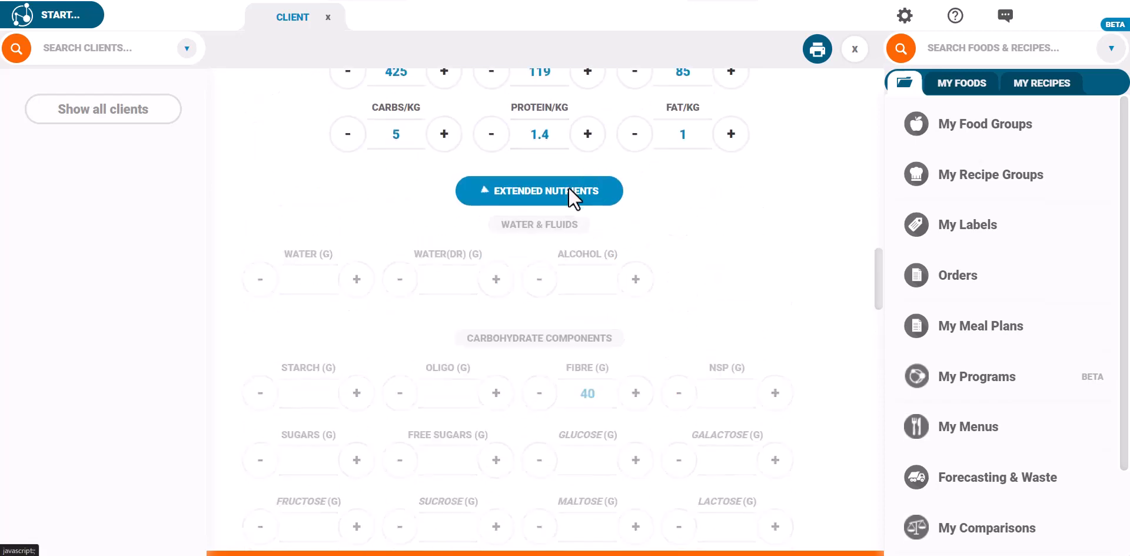
Create the client groups 'Weight Loss Clients' and 'Online Clients'.
click(564, 305)
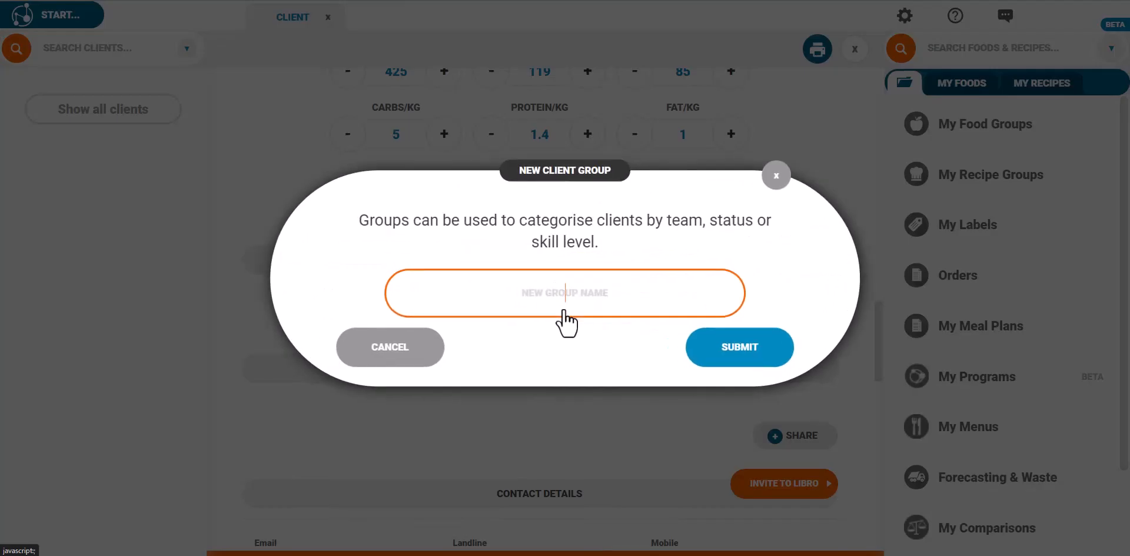
text(Weight Loss)
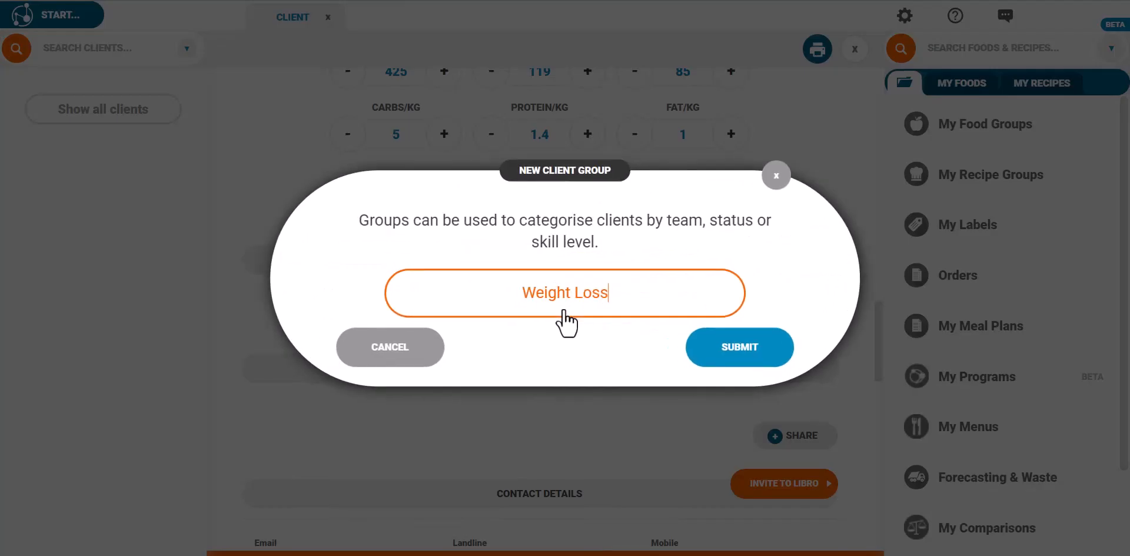
text( Clients)
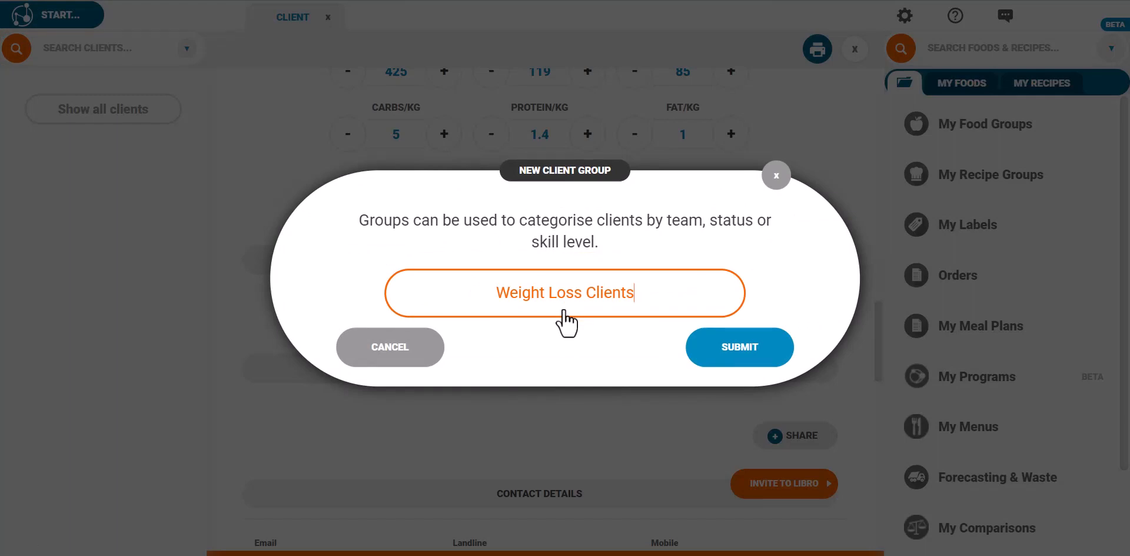
click(716, 346)
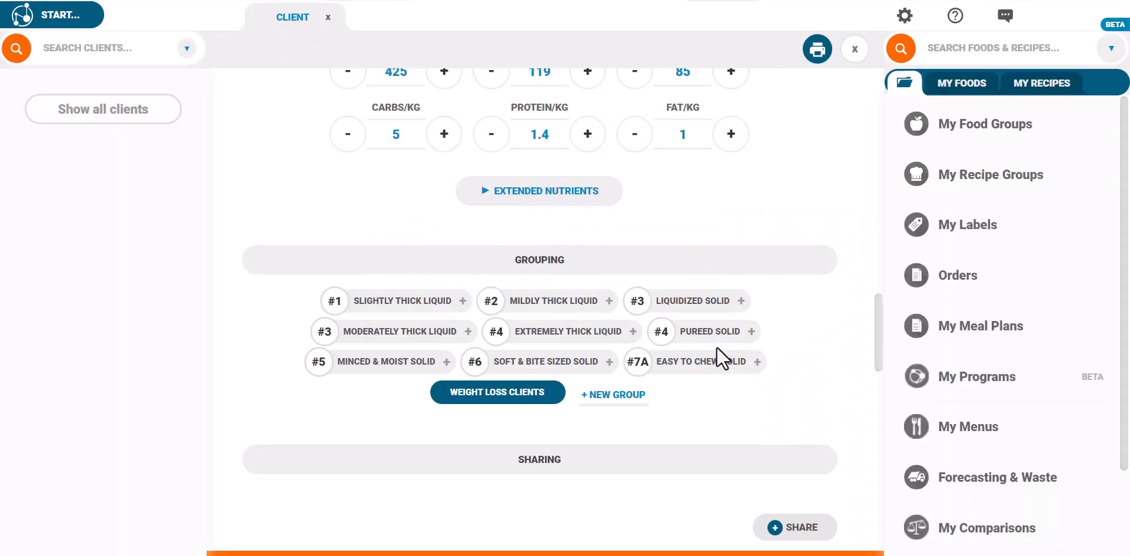
click(607, 400)
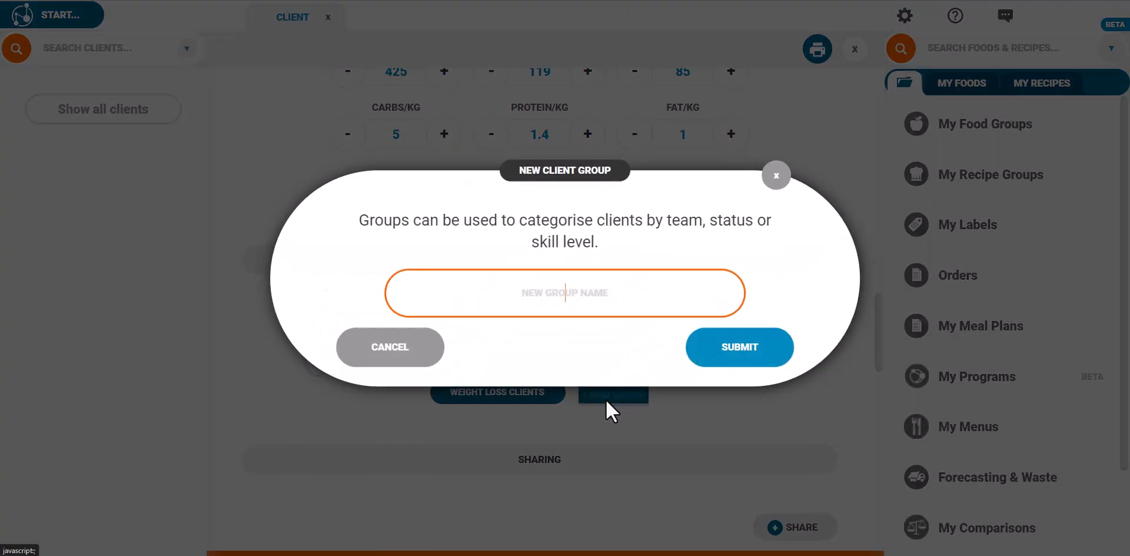
text(Online )
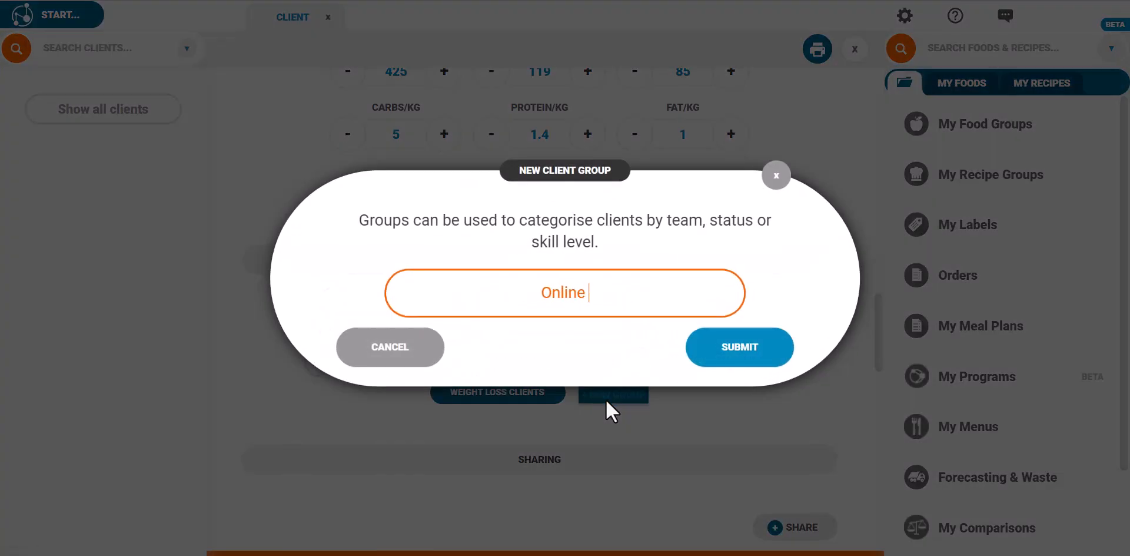
text(Clients)
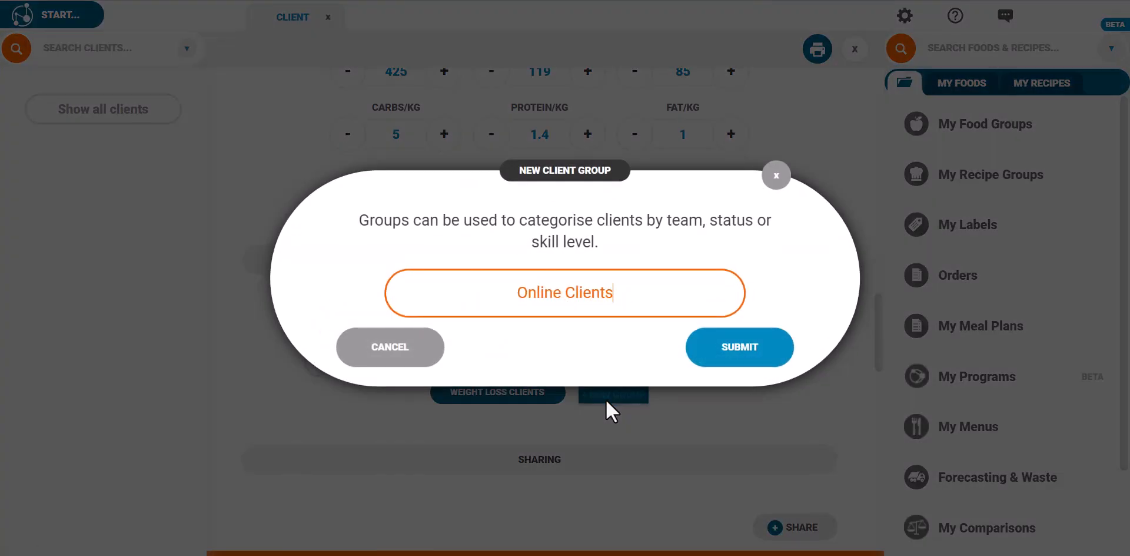
click(700, 353)
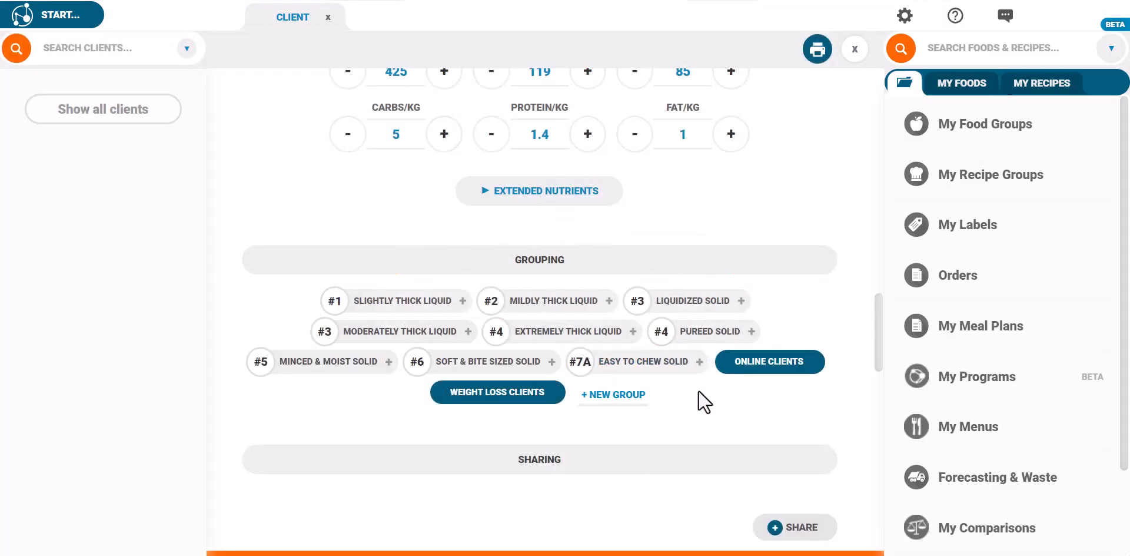
scroll(698, 390, down, 3)
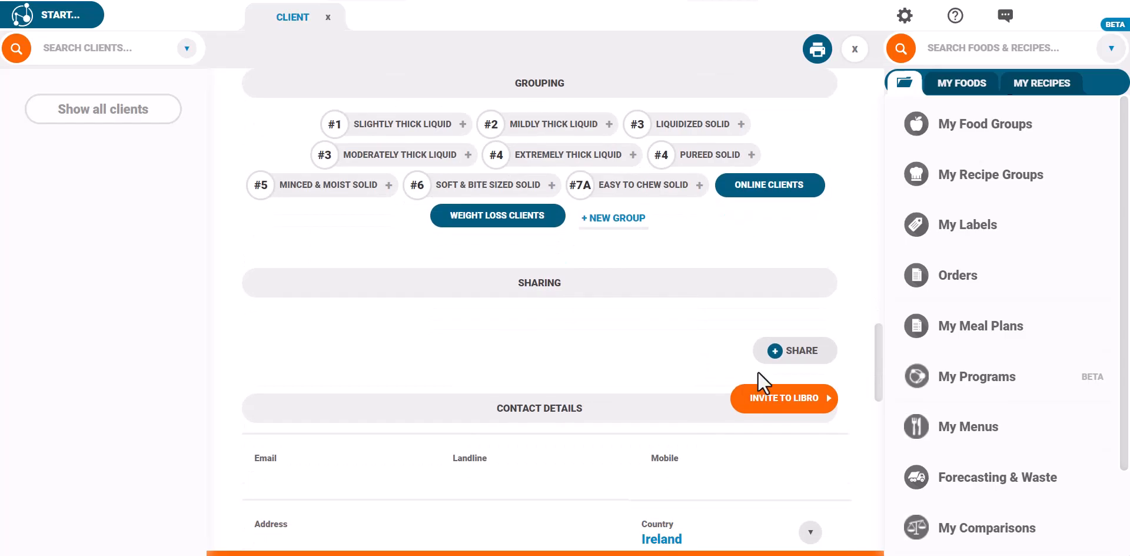
In the sharing settings, search for and add a collaborator, then show the full list.
click(792, 351)
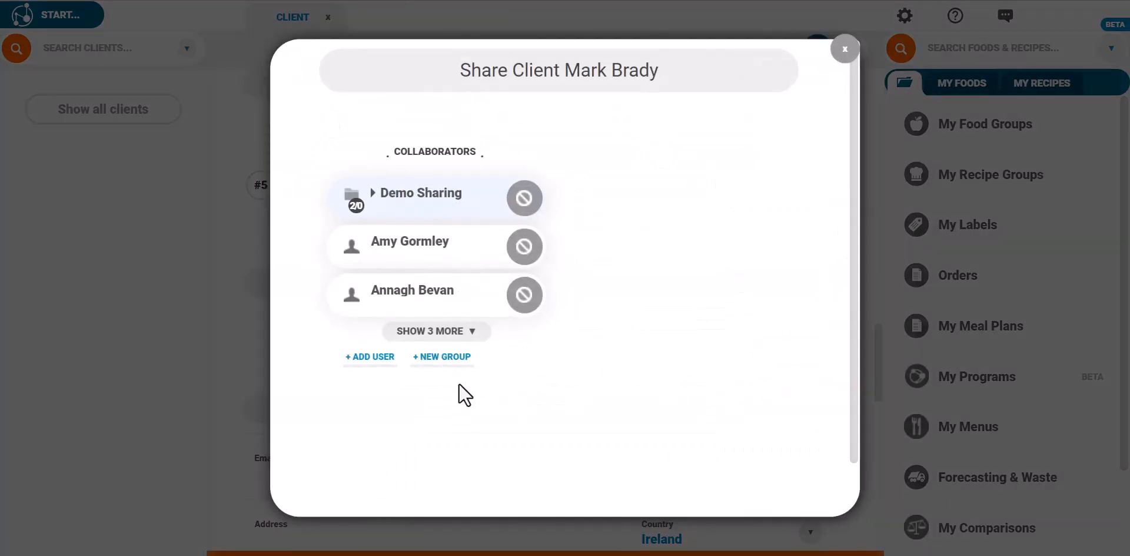
click(381, 360)
text(eime)
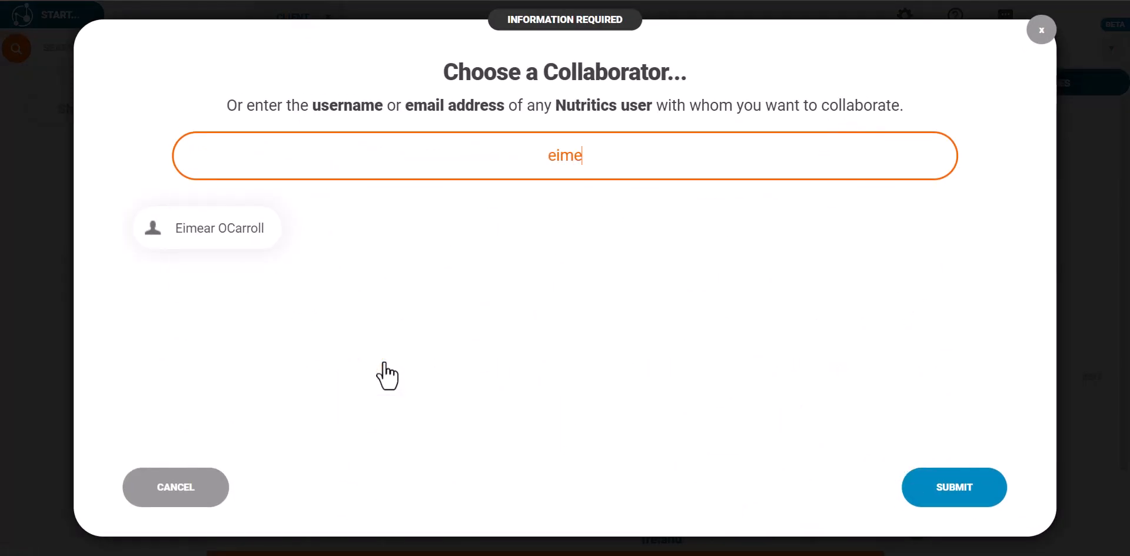
click(233, 244)
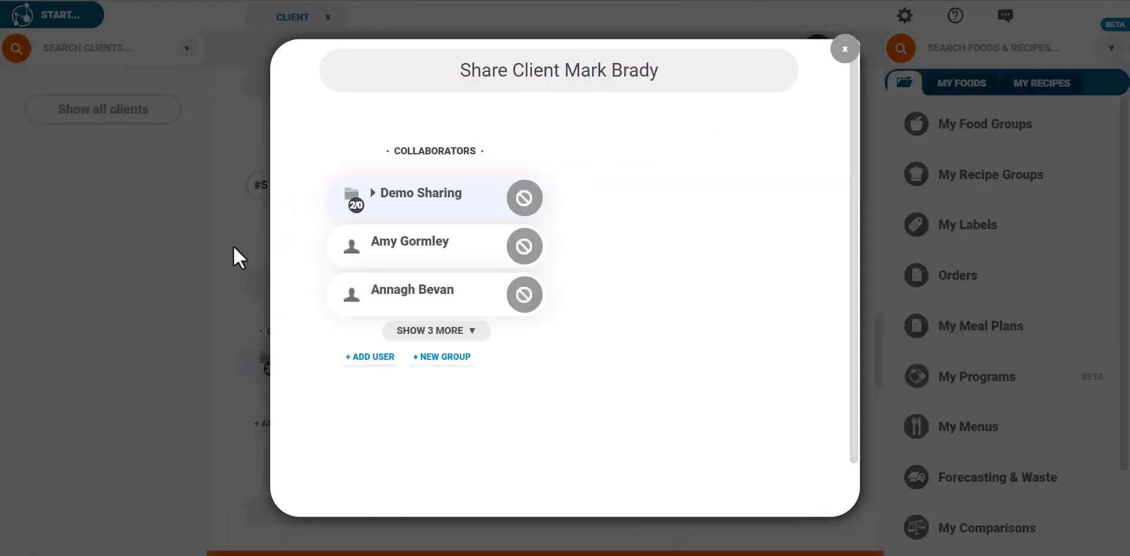
click(431, 330)
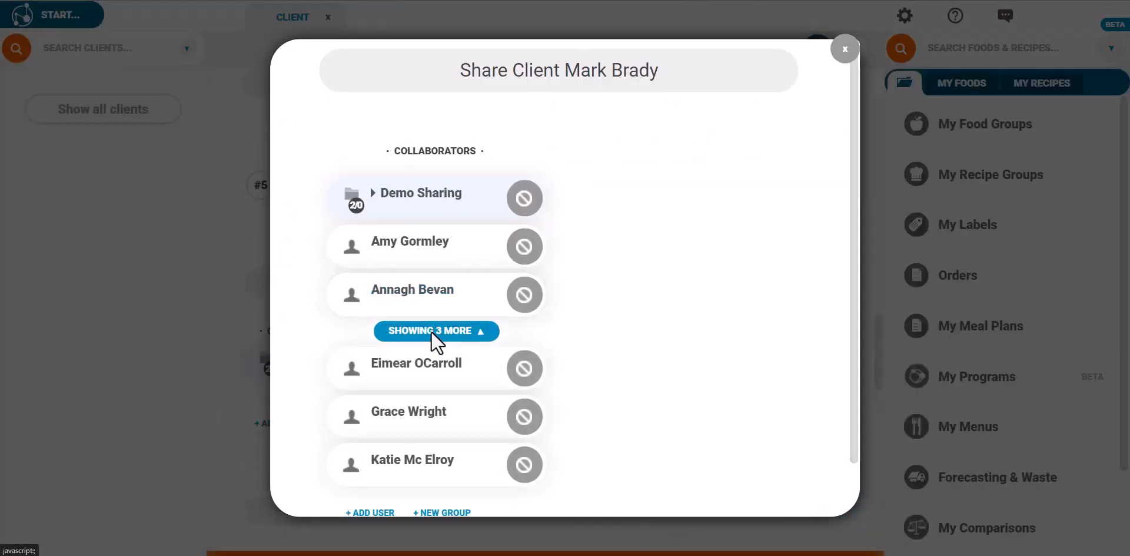
Cycle the collaborator's access through view and edit back to none, then close sharing.
click(520, 376)
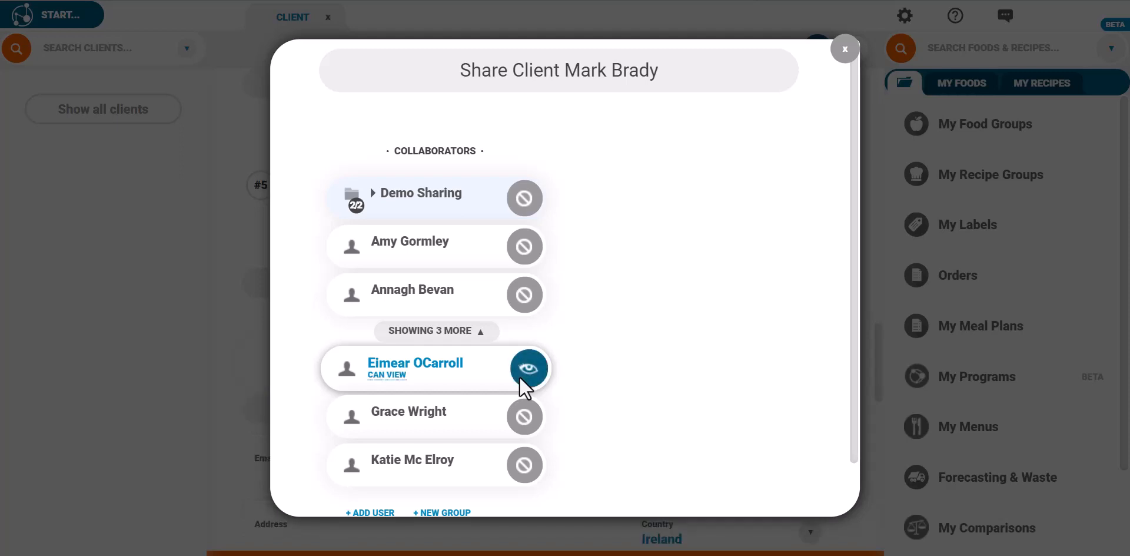
click(520, 377)
click(519, 376)
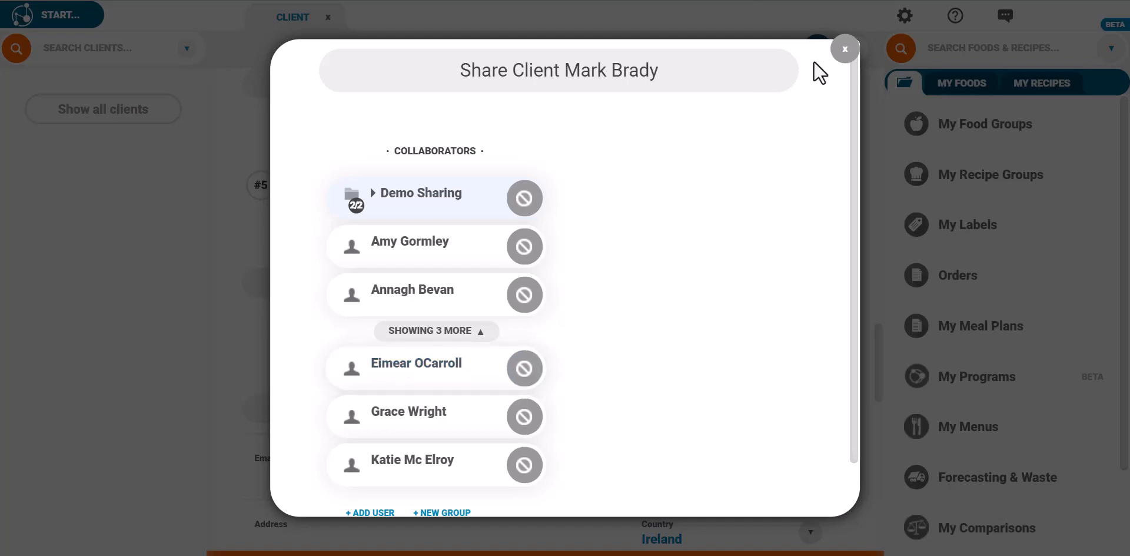
click(840, 47)
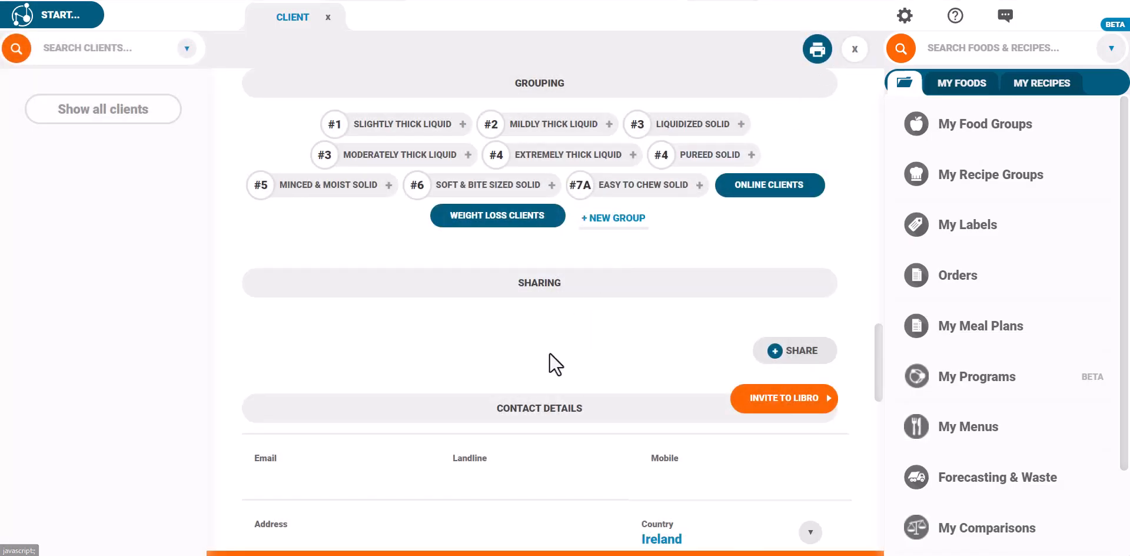
Enter the client's mobile number and street address under Contact Details.
scroll(549, 352, down, 4)
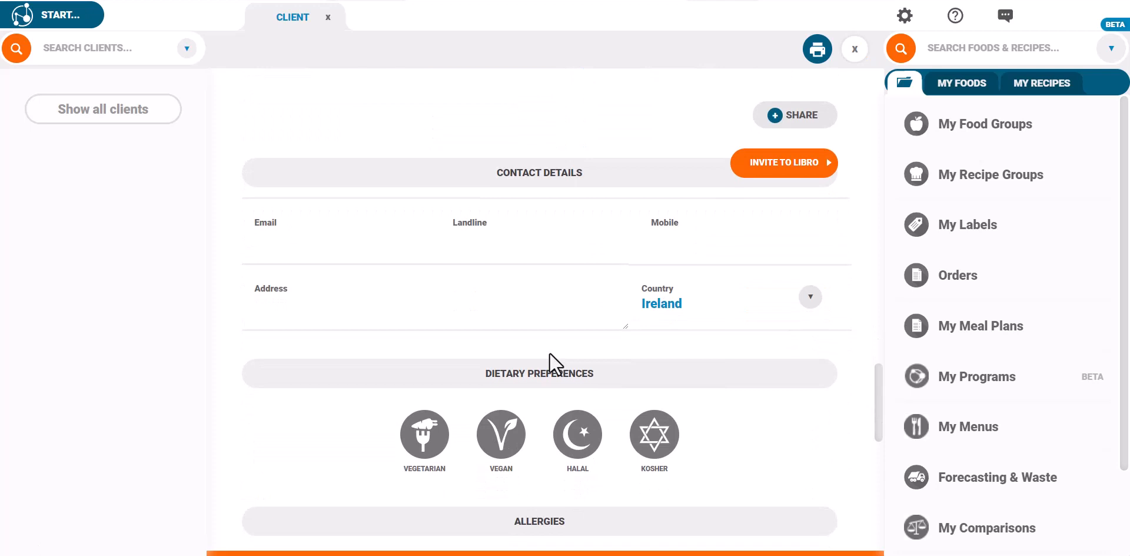
click(659, 254)
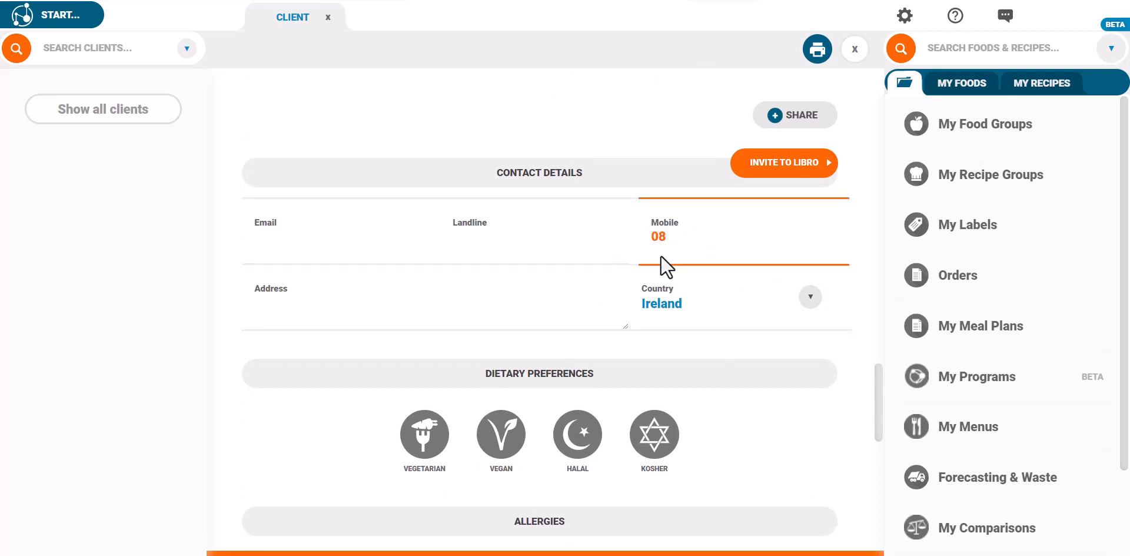
click(393, 315)
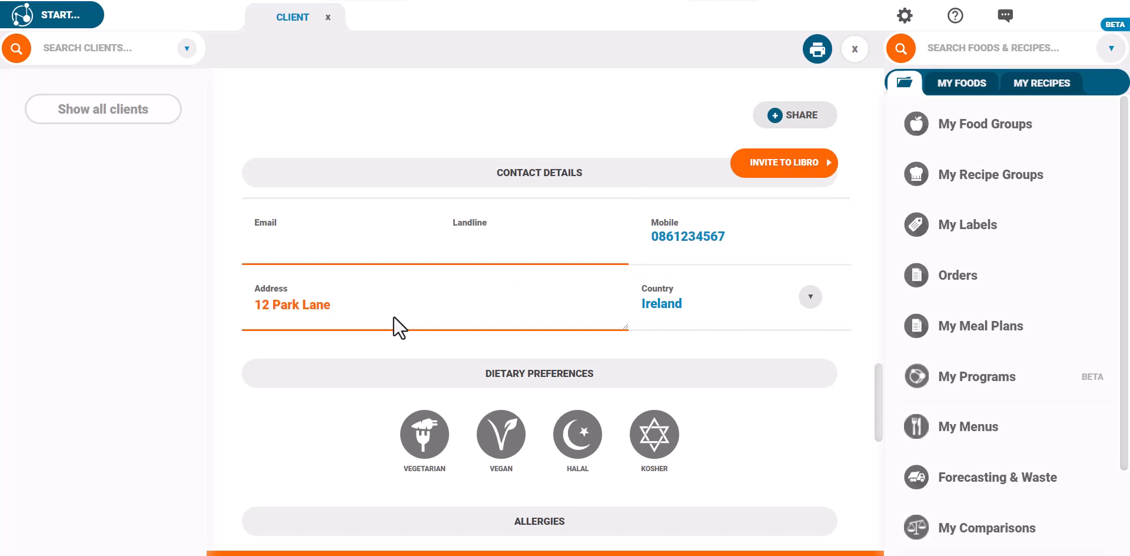
Keep the country as Ireland, add the client's e-mail, and send a Libro invite.
click(658, 307)
click(658, 307)
click(340, 252)
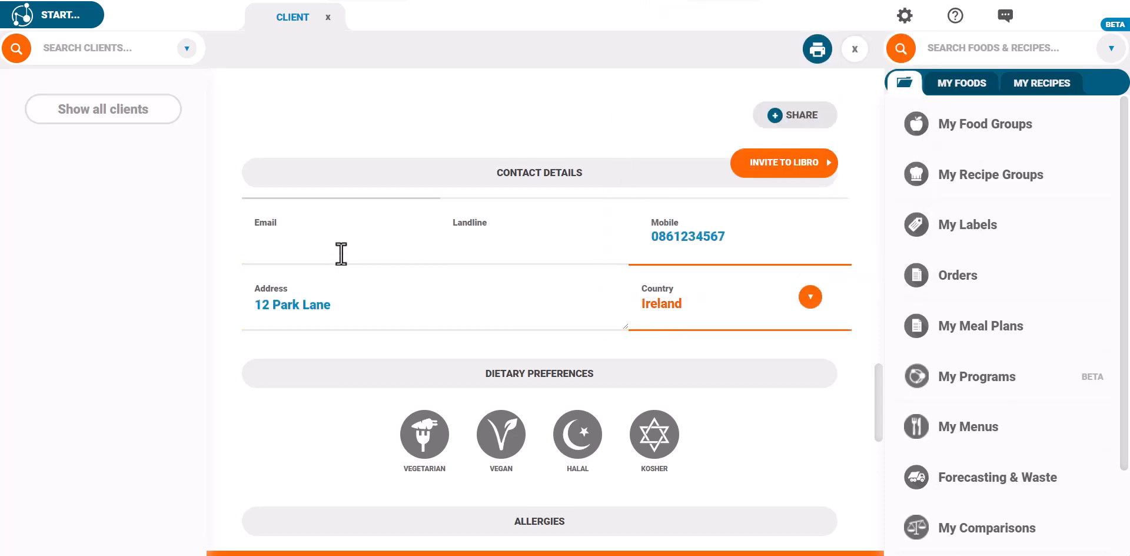
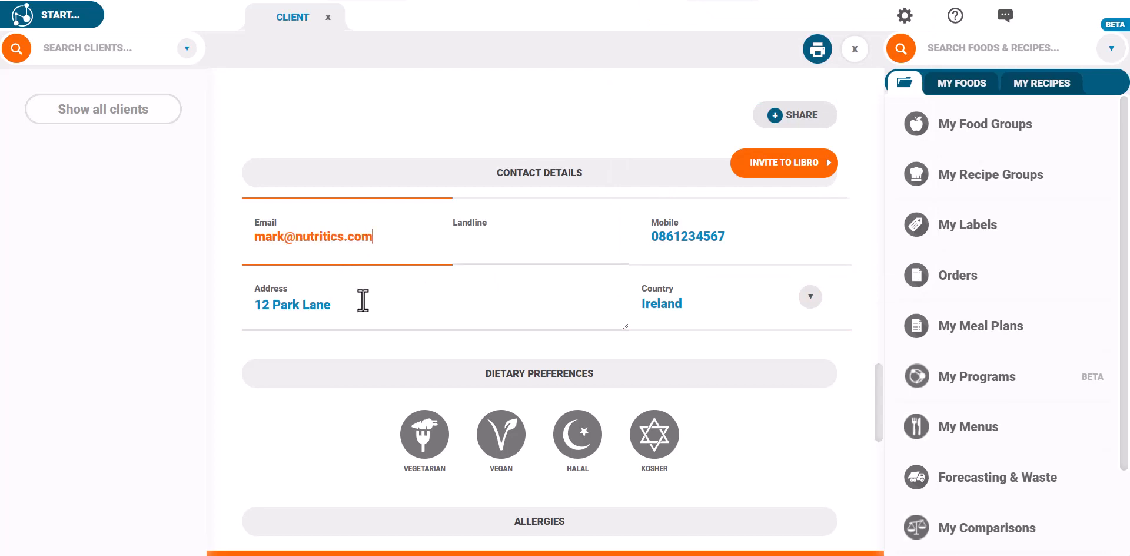
click(391, 341)
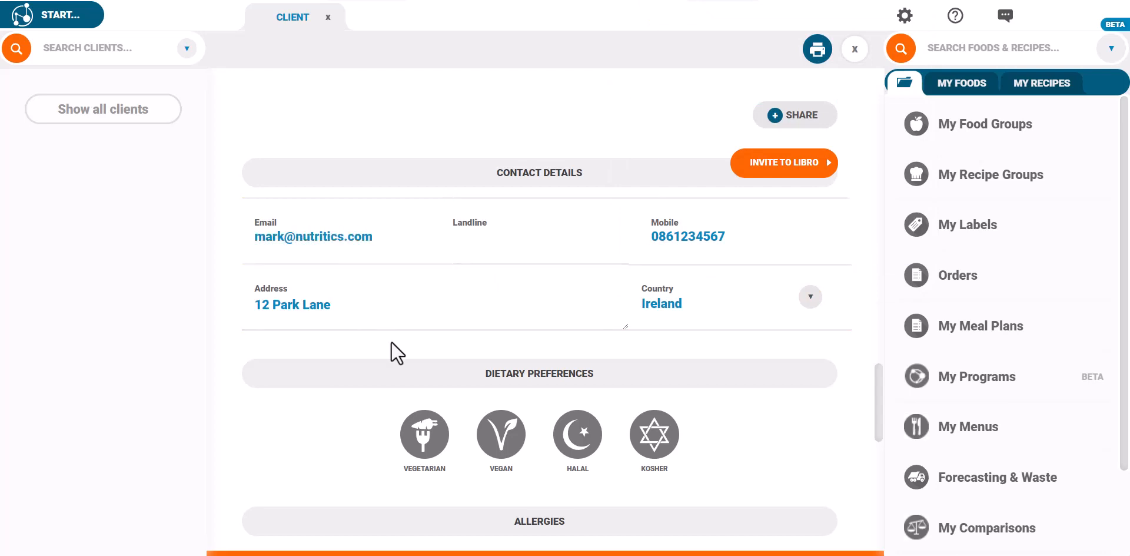
click(749, 179)
Add Pecans under Tree Nuts as one of the client's allergies.
scroll(749, 180, down, 5)
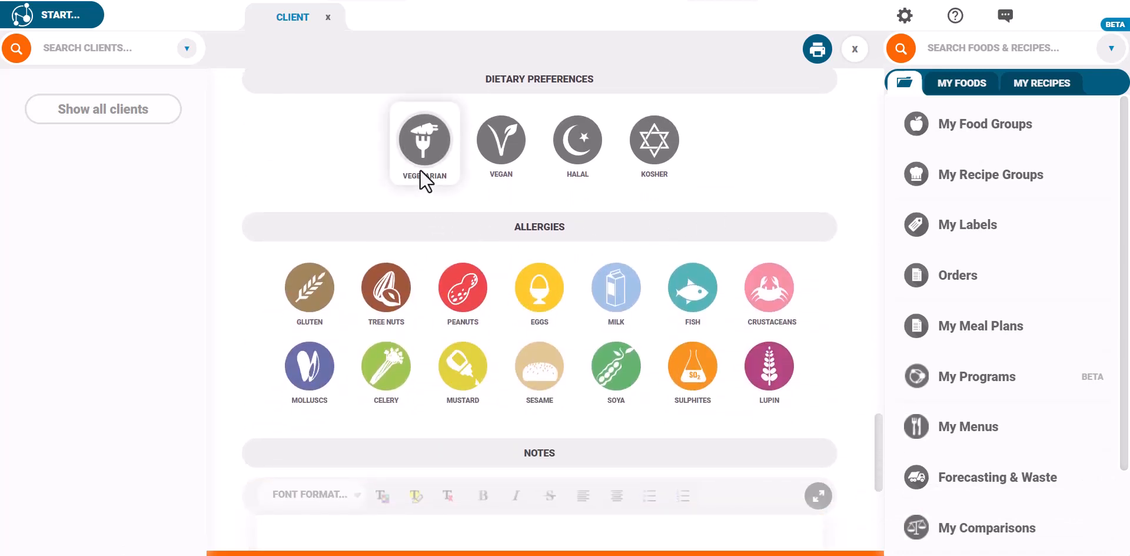
mouse_move(396, 280)
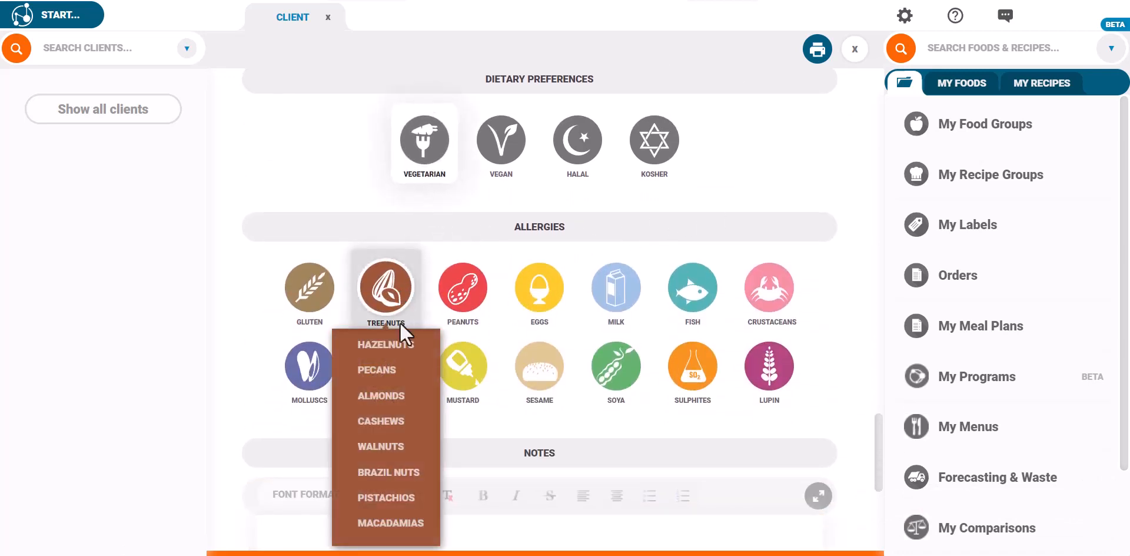
click(397, 365)
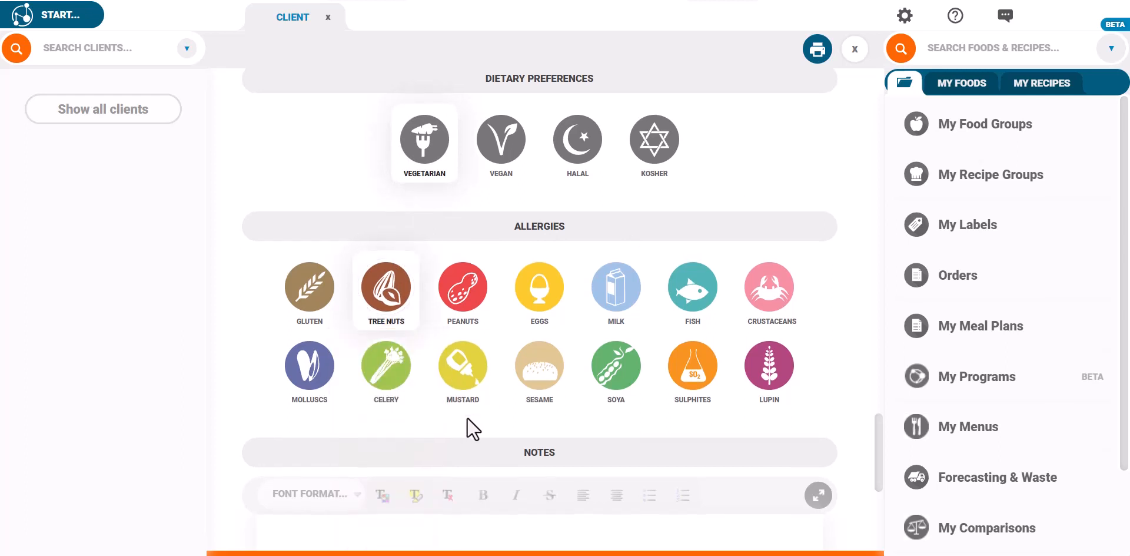
Save the note 'ankle injury two months ago' and close editing to the profile overview.
scroll(468, 417, down, 3)
click(467, 417)
text(ankle in)
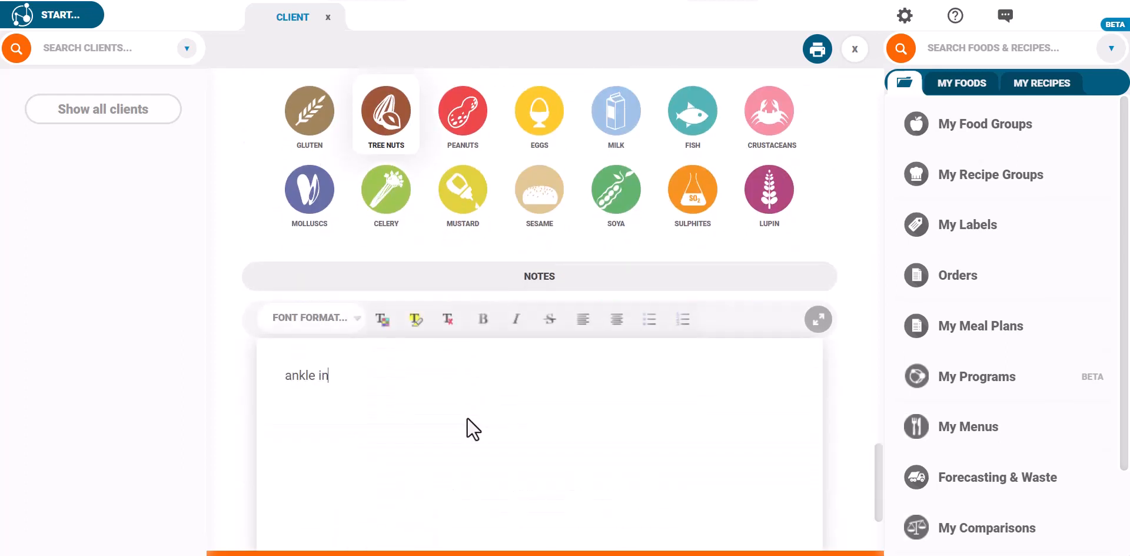
text(jury two months ago)
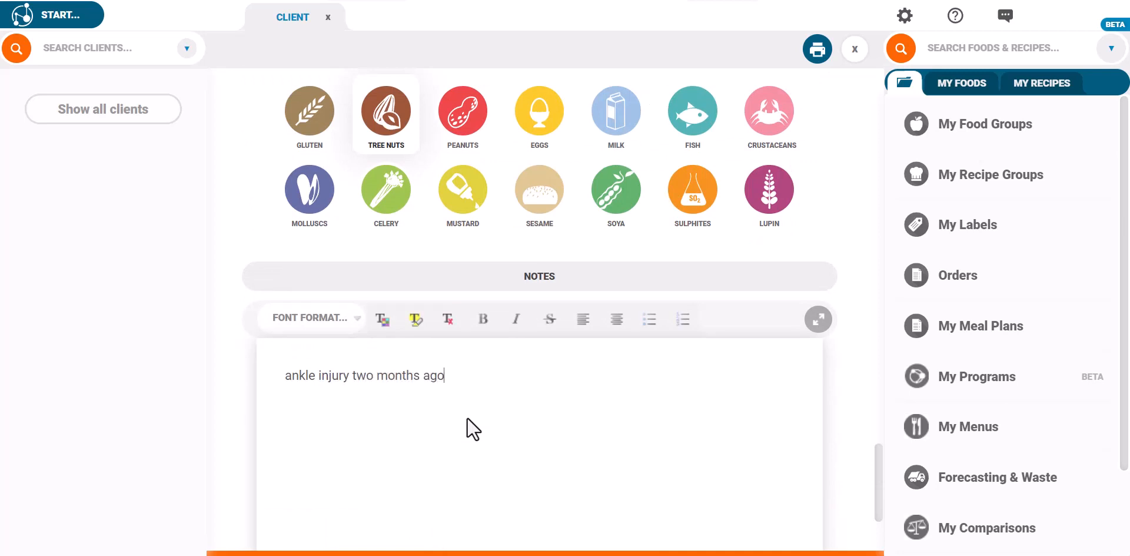
scroll(468, 419, down, 3)
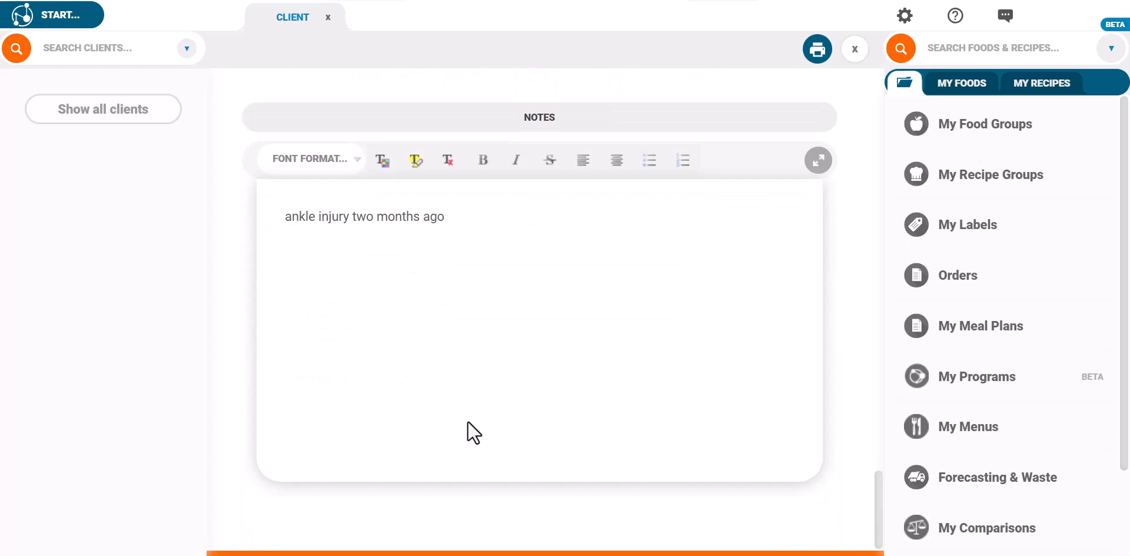
click(524, 504)
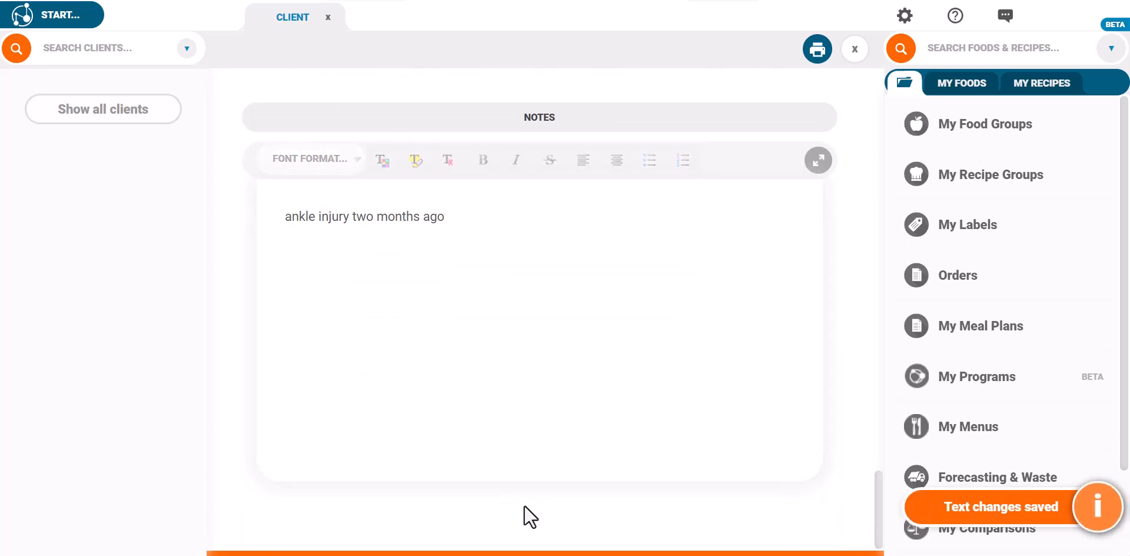
click(855, 48)
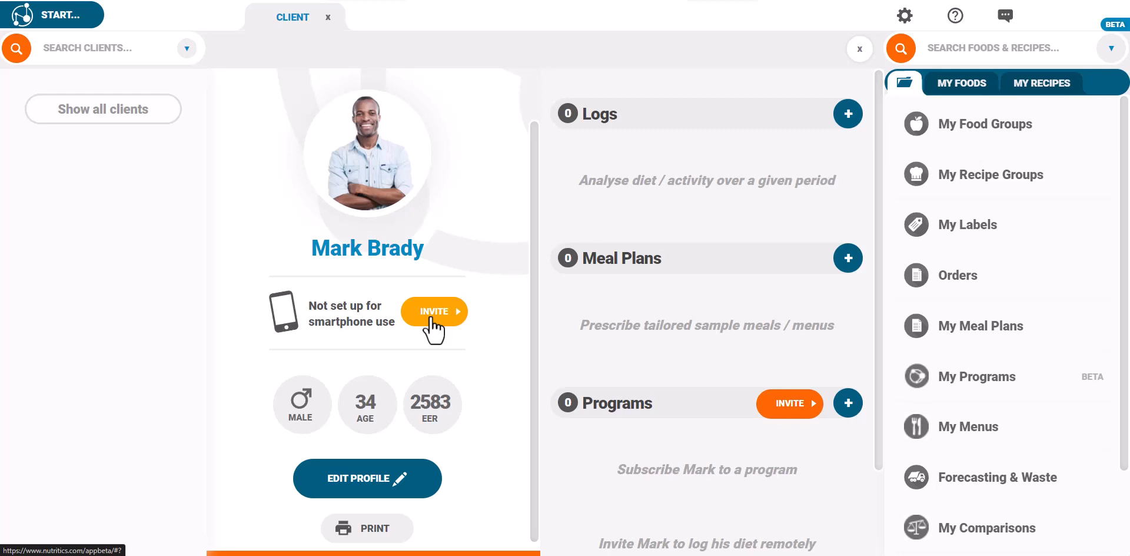
Open the print preview showing the client's profile report with BMI 25.9 and IBW 81kg.
click(366, 530)
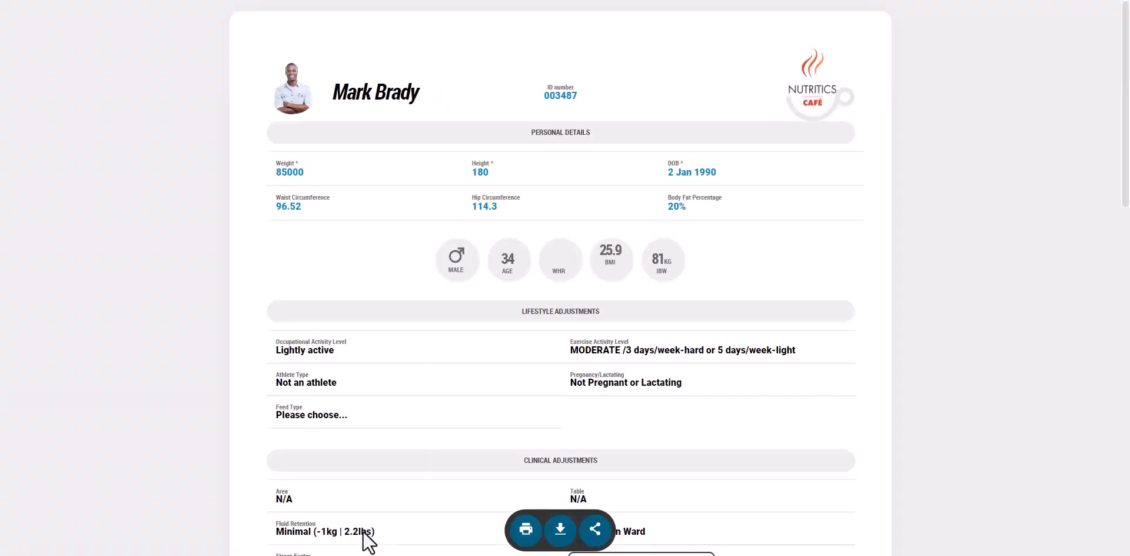